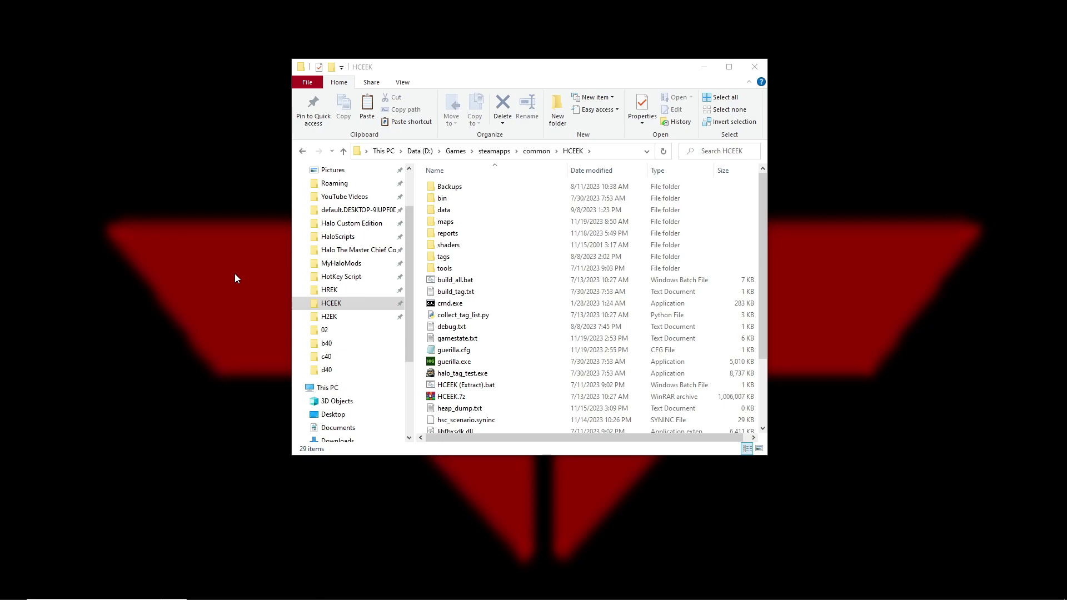
# Open tags\levels, glance into the test folder, and return to levels
pyautogui.doubleClick(461, 257)
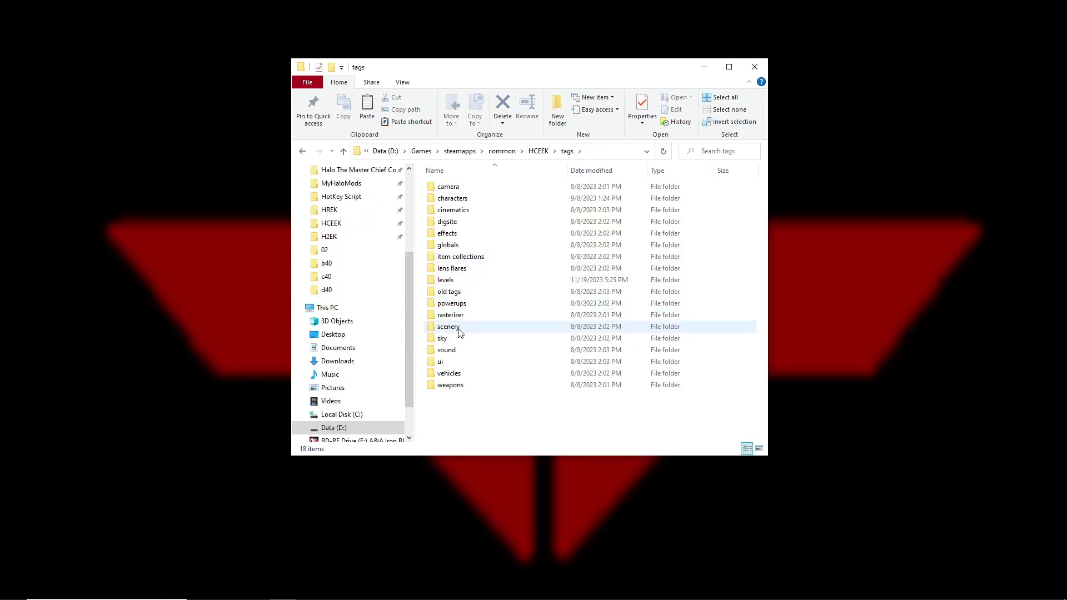
pyautogui.doubleClick(449, 281)
pyautogui.click(456, 292)
pyautogui.click(548, 357)
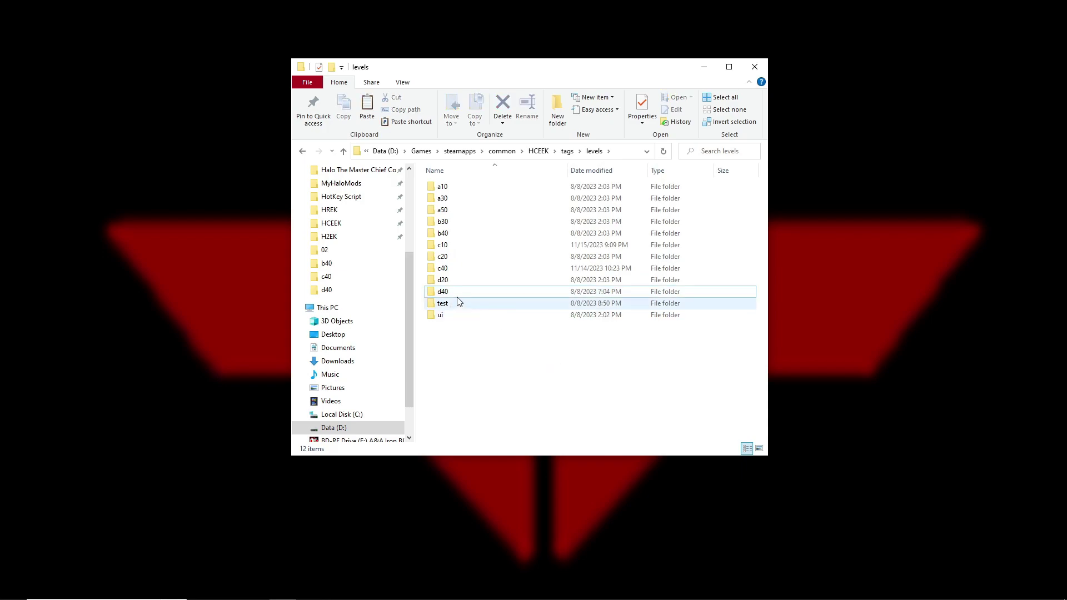
pyautogui.moveTo(453, 279)
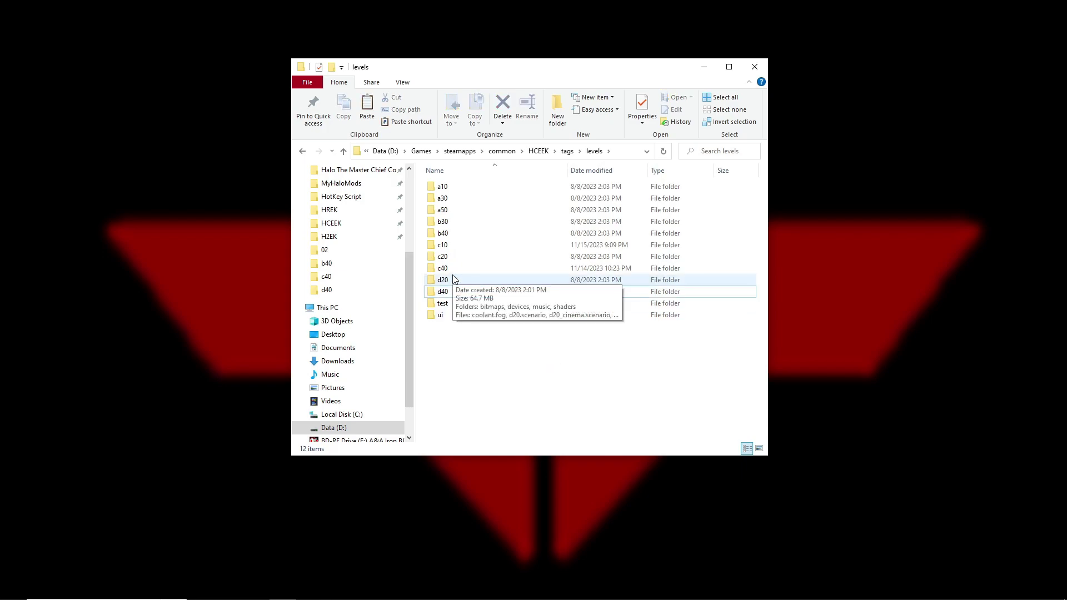
pyautogui.doubleClick(443, 304)
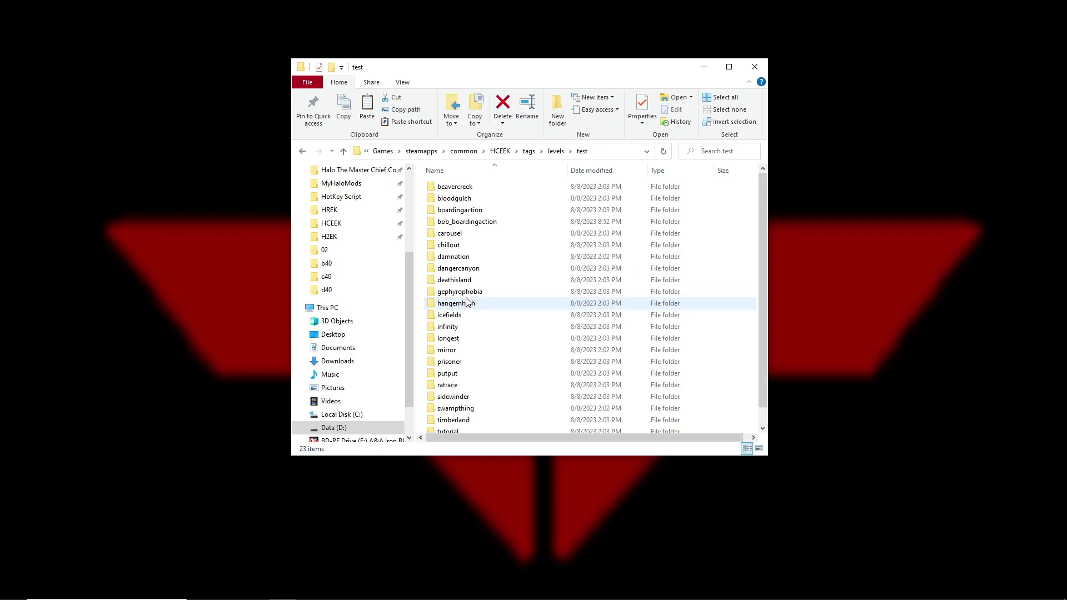
pyautogui.click(303, 153)
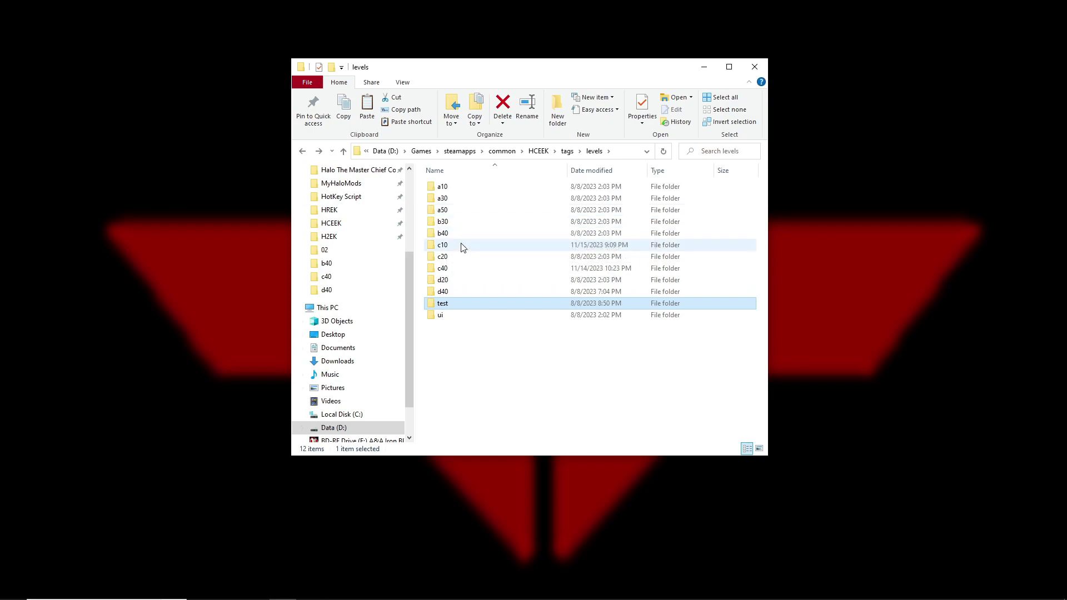
# Open the c40 level folder and select c40.scenario
pyautogui.click(469, 291)
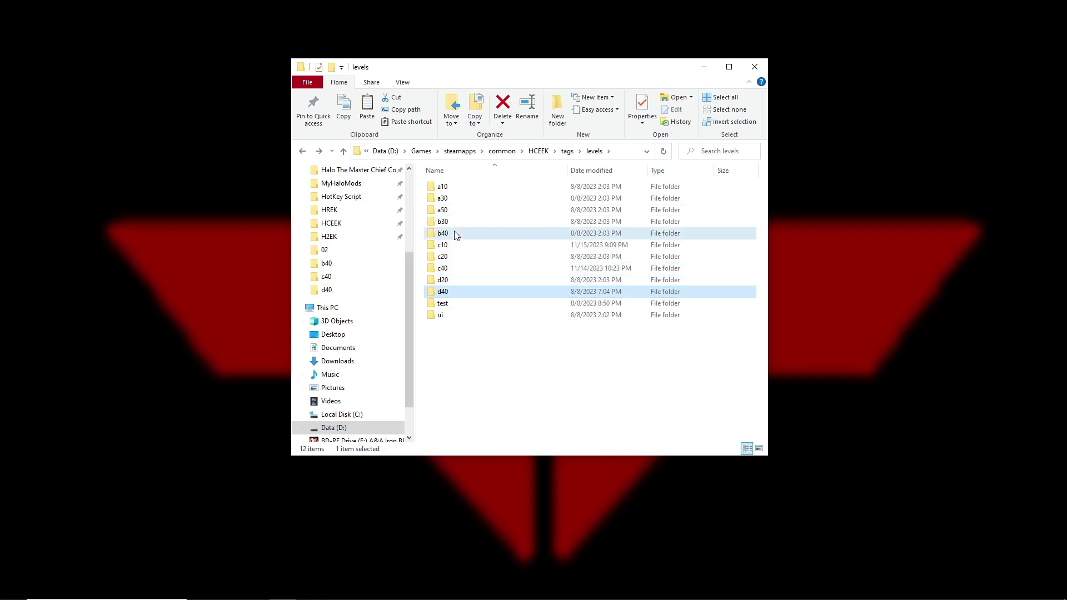
pyautogui.click(454, 235)
pyautogui.click(464, 268)
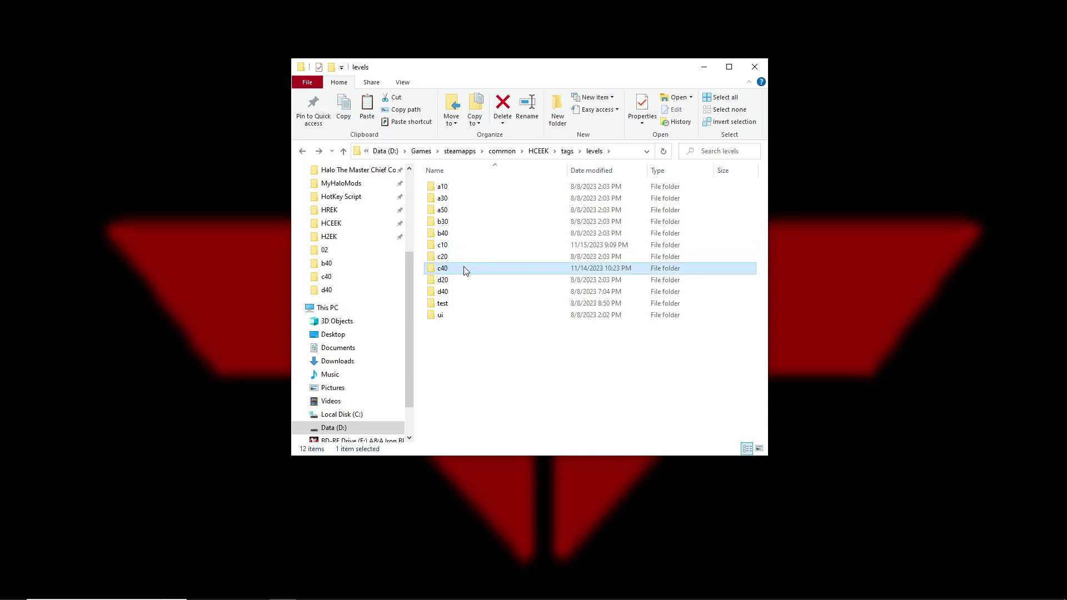
pyautogui.click(458, 364)
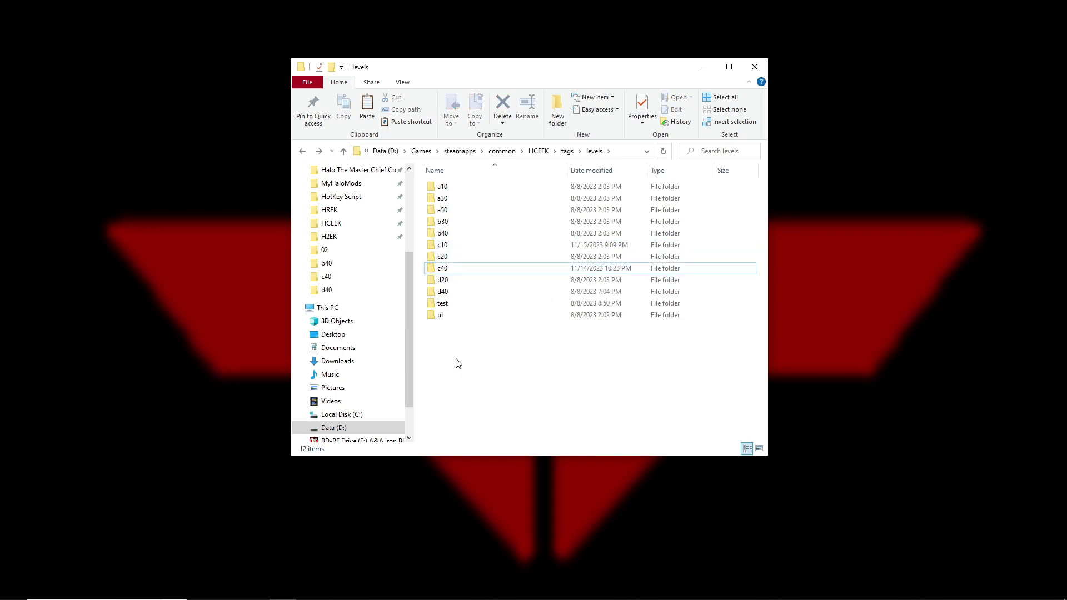
pyautogui.click(454, 273)
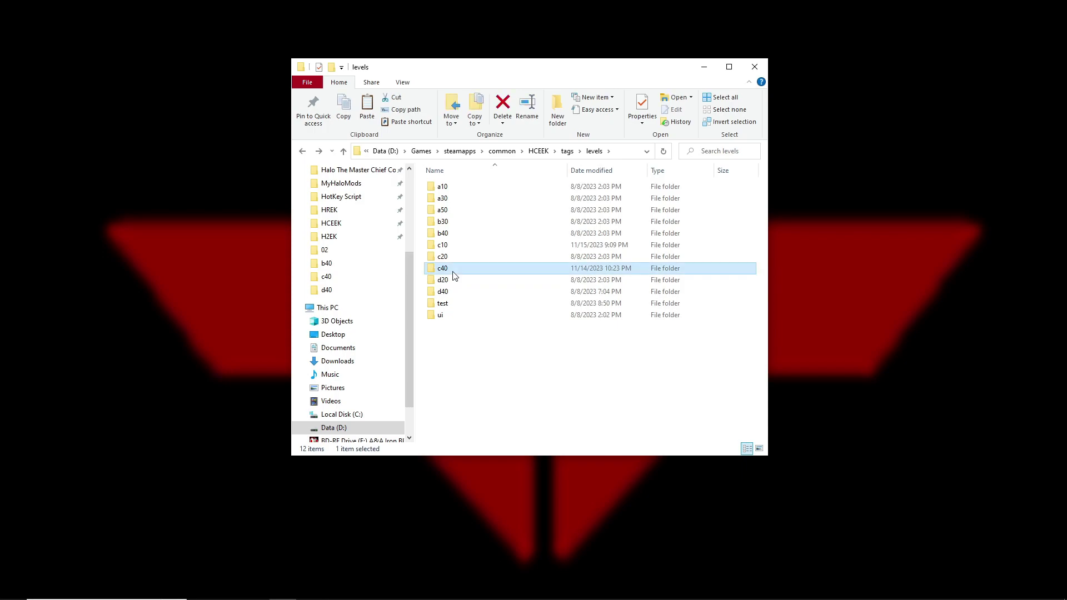
pyautogui.doubleClick(455, 273)
pyautogui.click(461, 233)
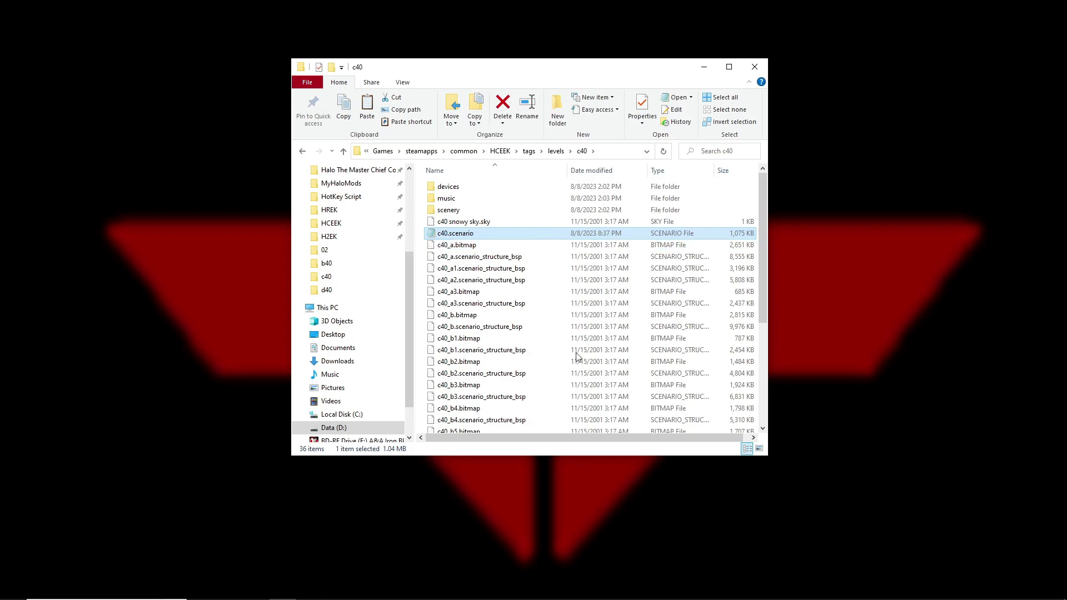
# Switch to the b40 scenario in Guerilla and list its four source files, keeping global_scripts
pyautogui.click(769, 588)
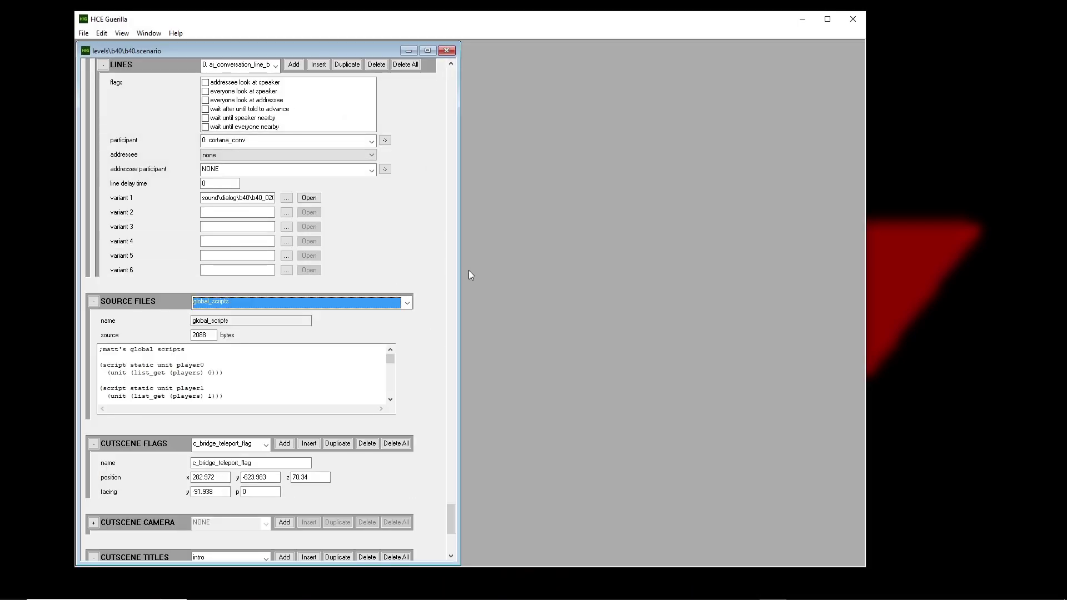
pyautogui.click(322, 305)
pyautogui.click(324, 309)
pyautogui.click(324, 309)
pyautogui.click(324, 310)
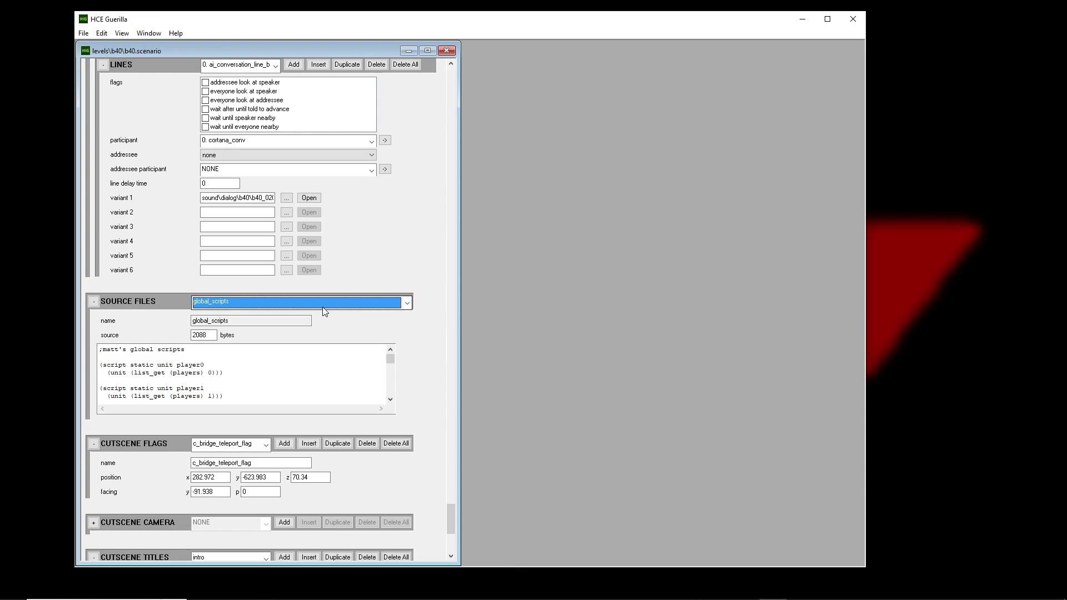
pyautogui.click(324, 309)
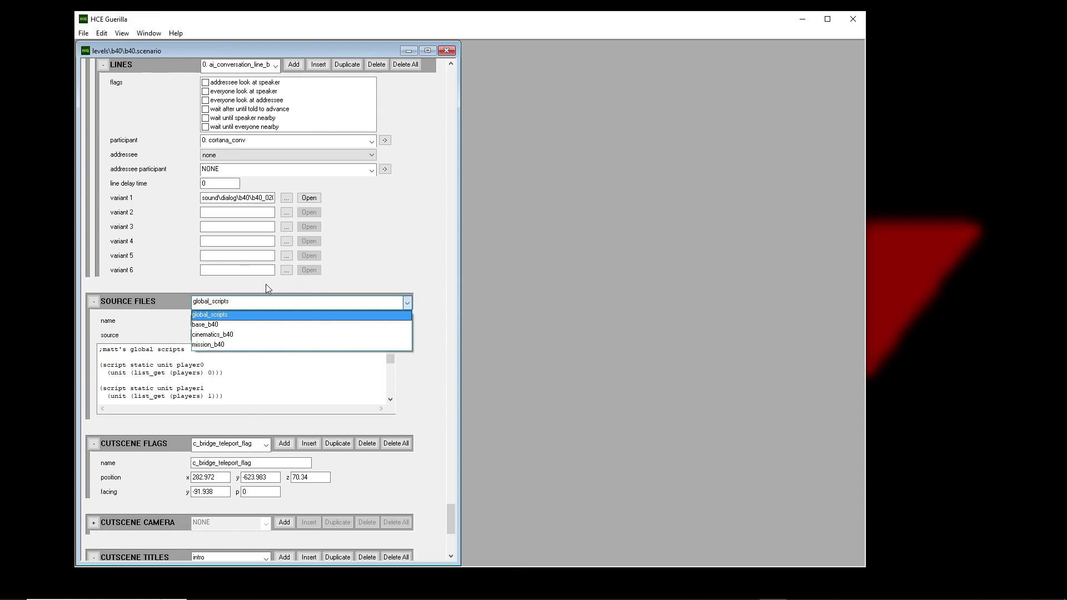
pyautogui.click(251, 315)
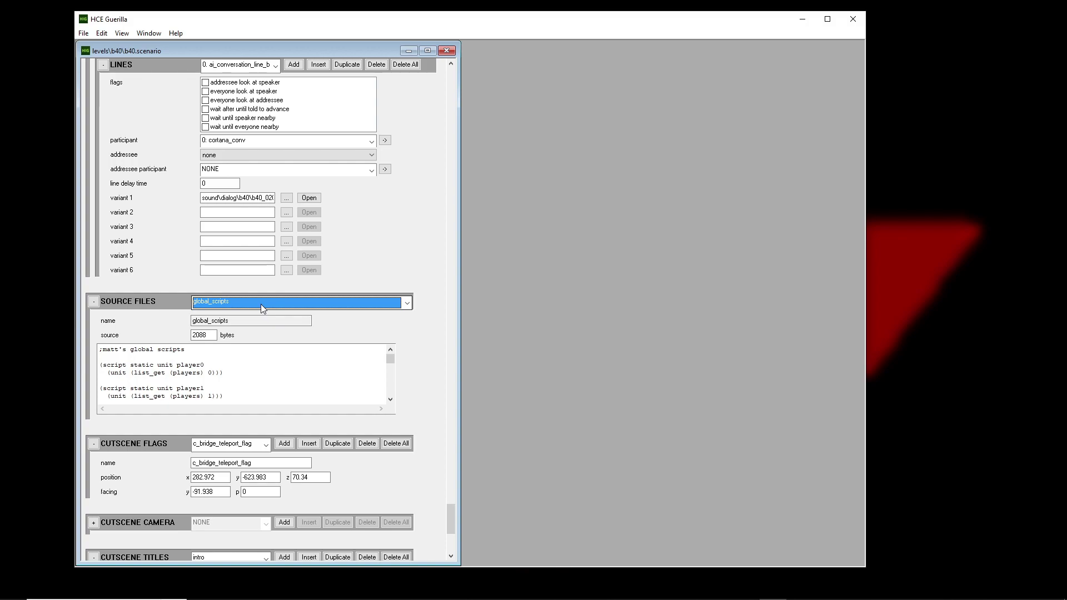
# Recheck the SOURCE FILES list, leaving the 2088-byte global_scripts selected
pyautogui.click(347, 309)
pyautogui.click(347, 309)
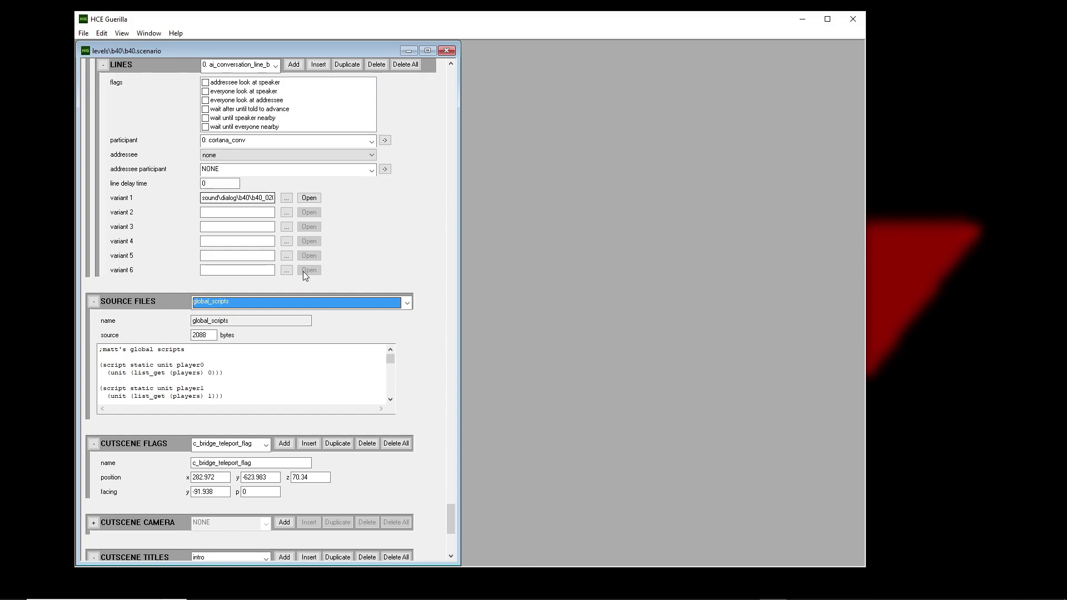
pyautogui.click(313, 303)
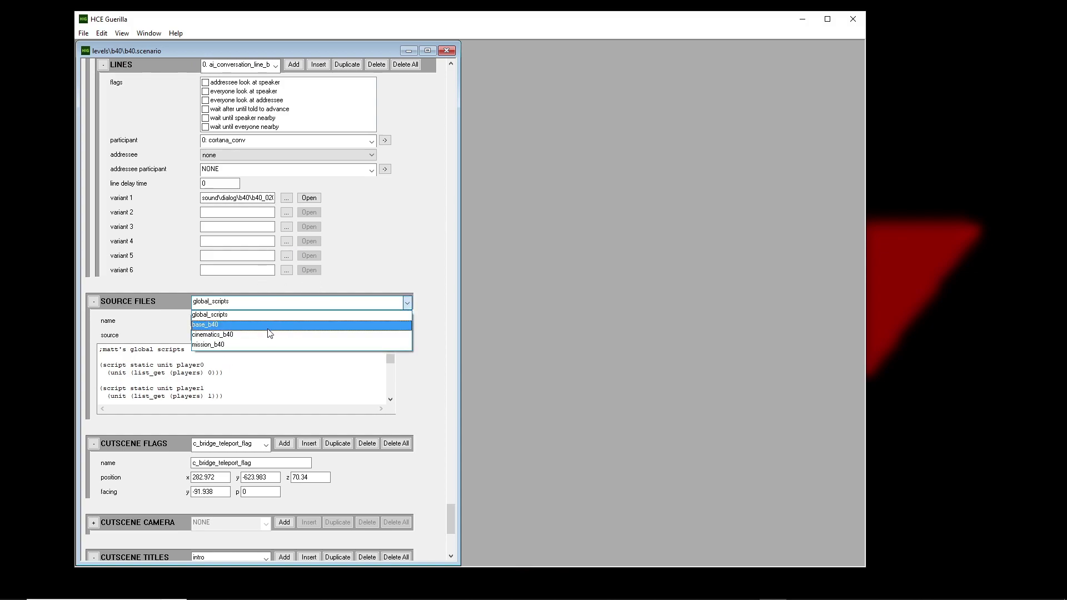
pyautogui.click(271, 303)
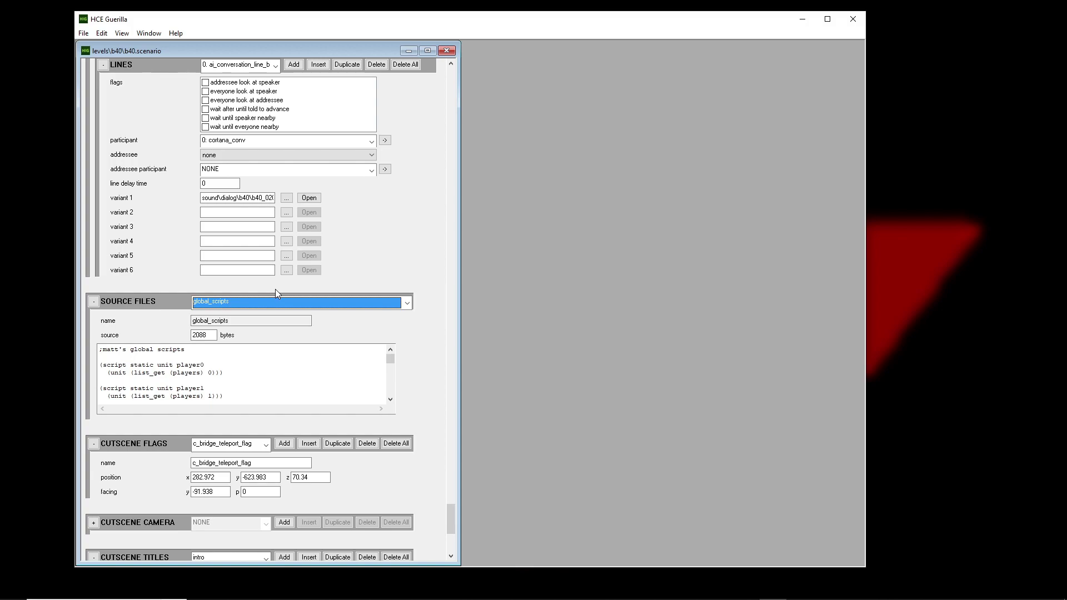
pyautogui.click(269, 301)
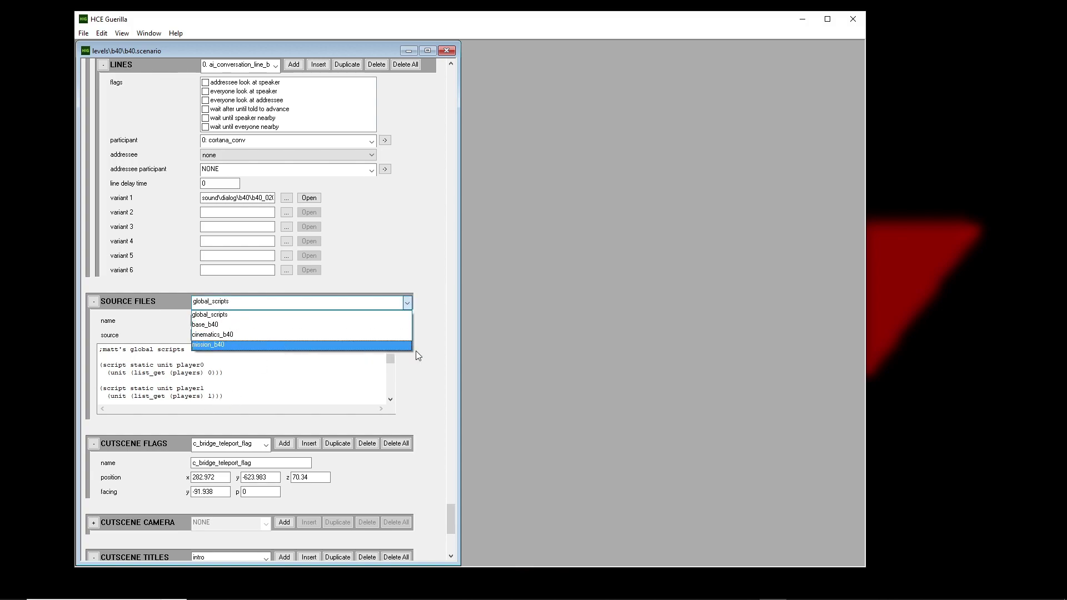
pyautogui.click(416, 351)
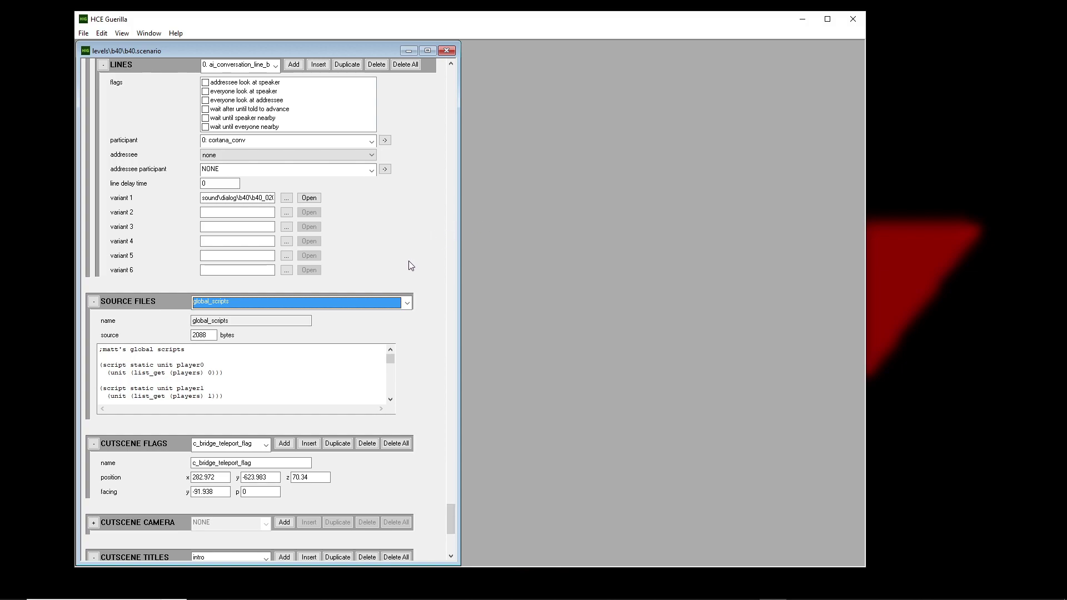
# Delete the player0 script block and player1 header line from global_scripts
pyautogui.click(258, 372)
pyautogui.click(252, 383)
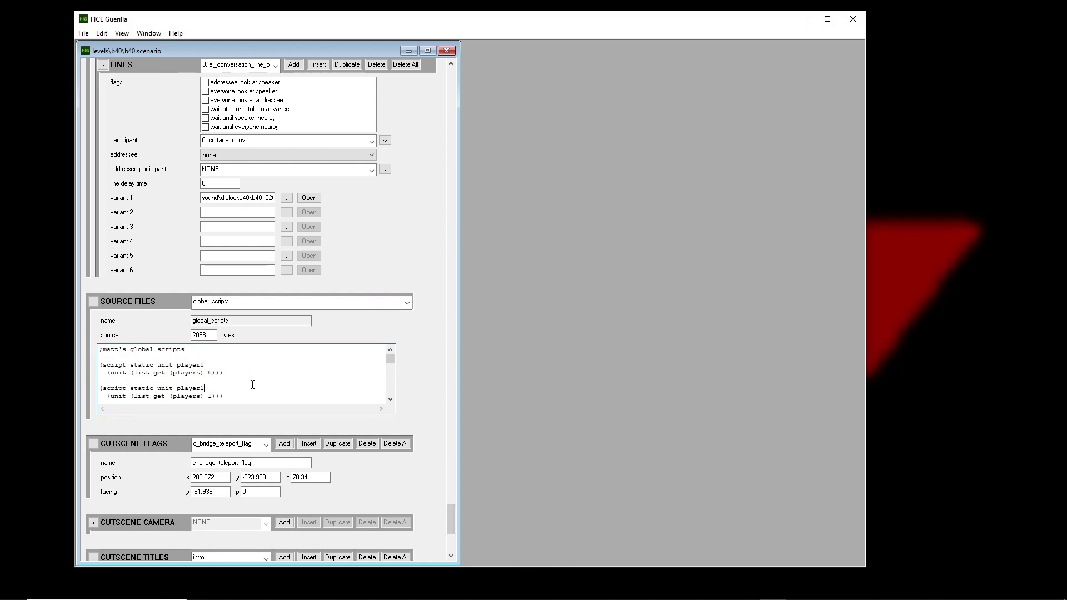
pyautogui.keyDown('shift'); pyautogui.click(289, 393); pyautogui.keyUp('shift')
pyautogui.click(209, 371)
pyautogui.click(212, 374)
pyautogui.click(252, 382)
pyautogui.moveTo(252, 381); pyautogui.dragTo(100, 365)
pyautogui.press('BackSpace')
pyautogui.press('BackSpace')
pyautogui.moveTo(204, 364); pyautogui.dragTo(131, 360)
pyautogui.press('BackSpace')
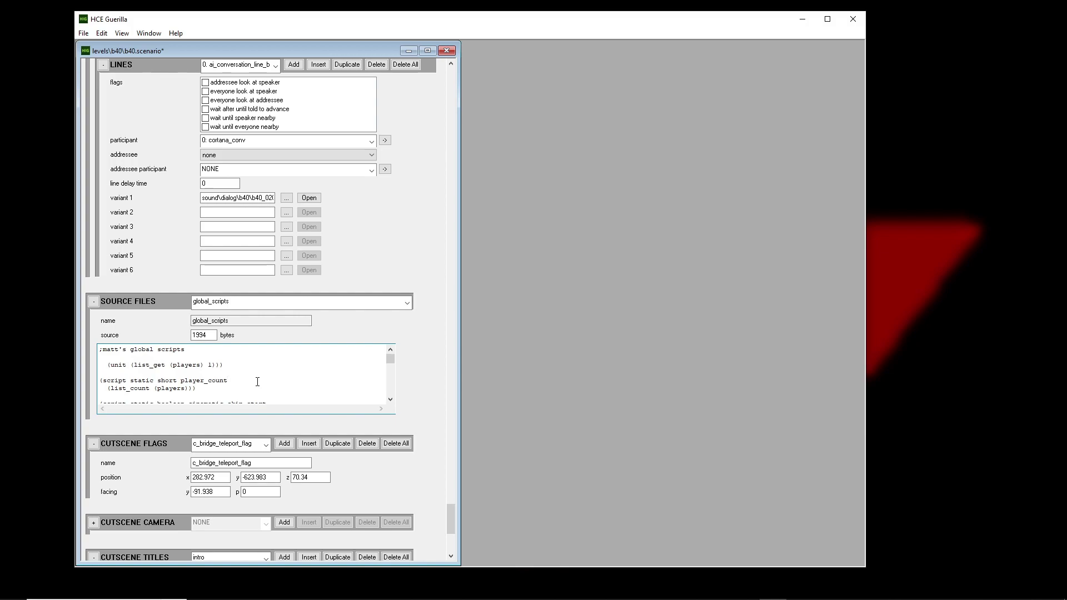
# Close the b40 scenario without saving and bring the c40 Explorer window forward
pyautogui.click(265, 304)
pyautogui.click(417, 269)
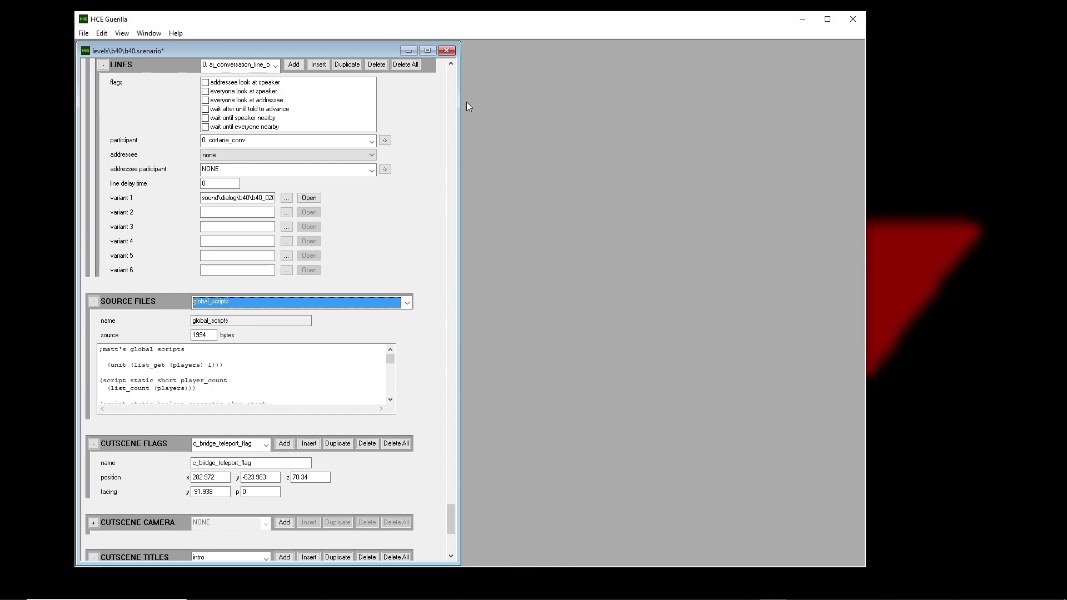
pyautogui.click(446, 50)
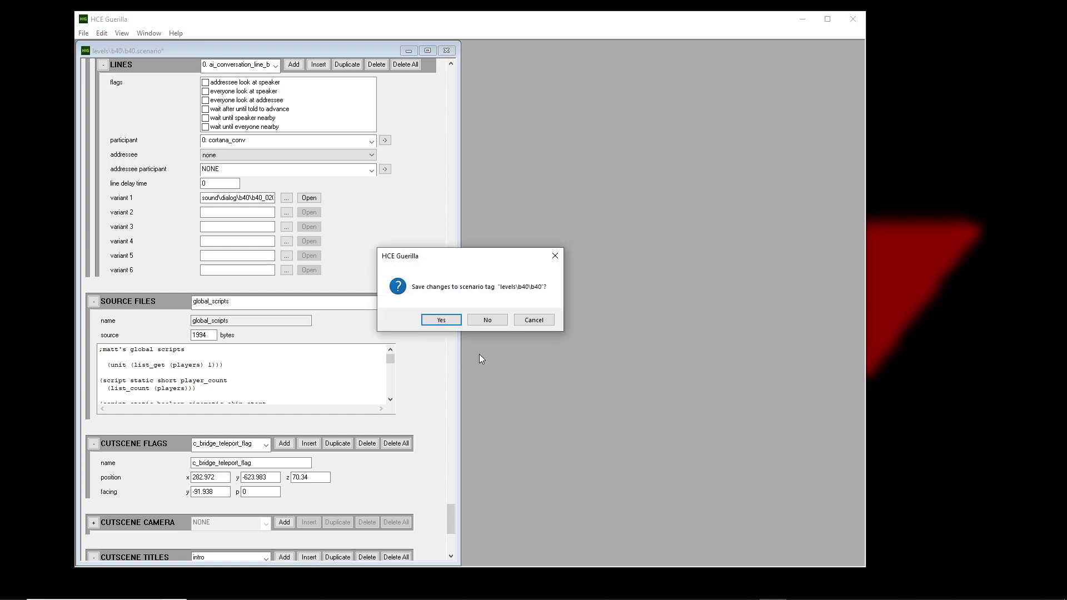
pyautogui.click(486, 321)
pyautogui.moveTo(559, 597)
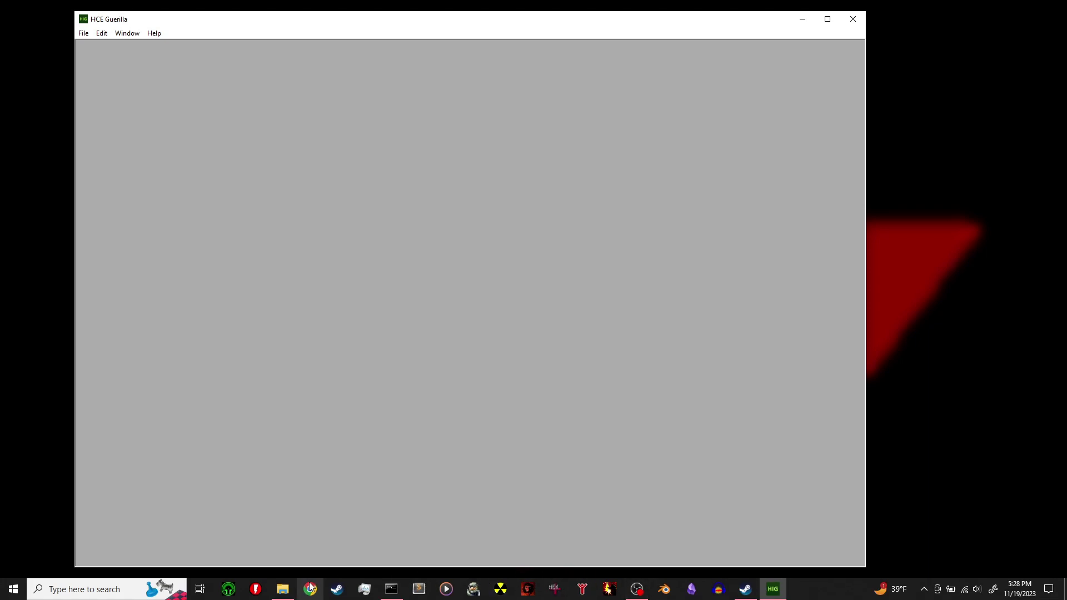
pyautogui.click(282, 589)
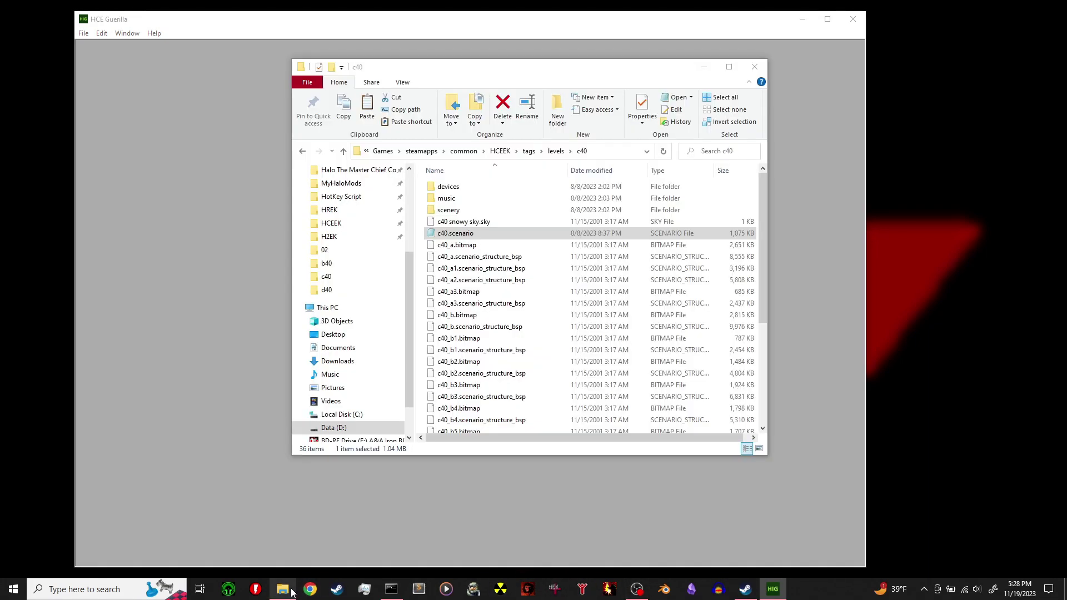
# Go up to the levels folder and create a new folder there
pyautogui.click(556, 151)
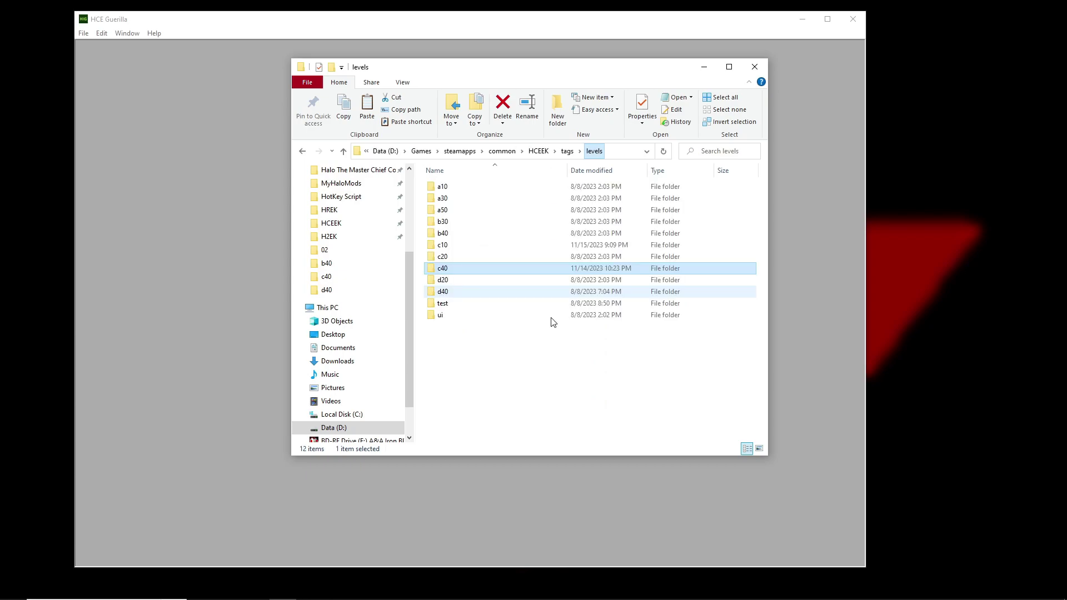
pyautogui.rightClick(499, 365)
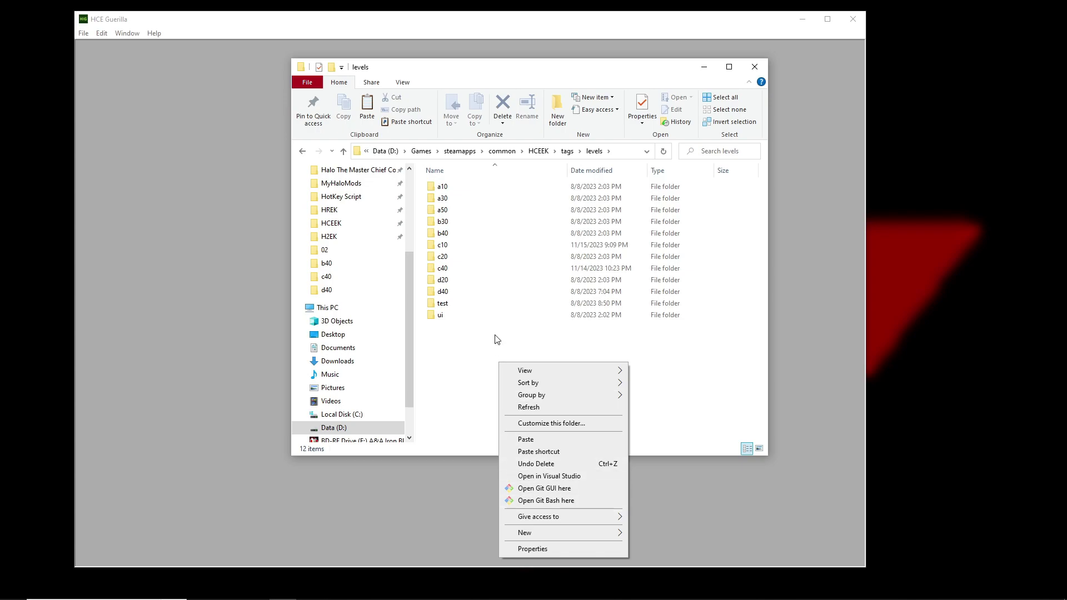
pyautogui.click(481, 362)
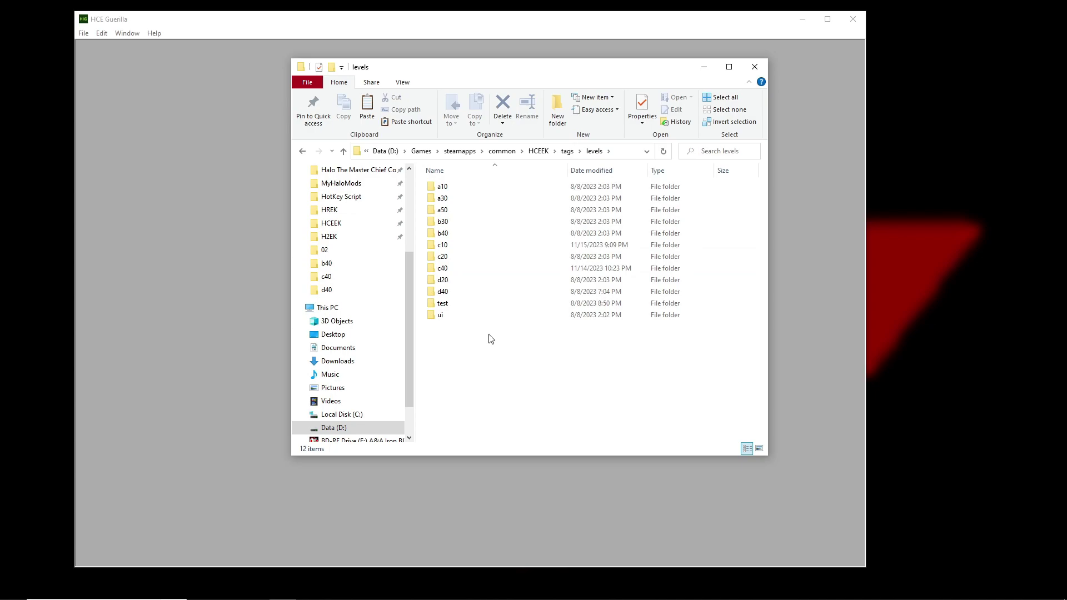
pyautogui.rightClick(469, 354)
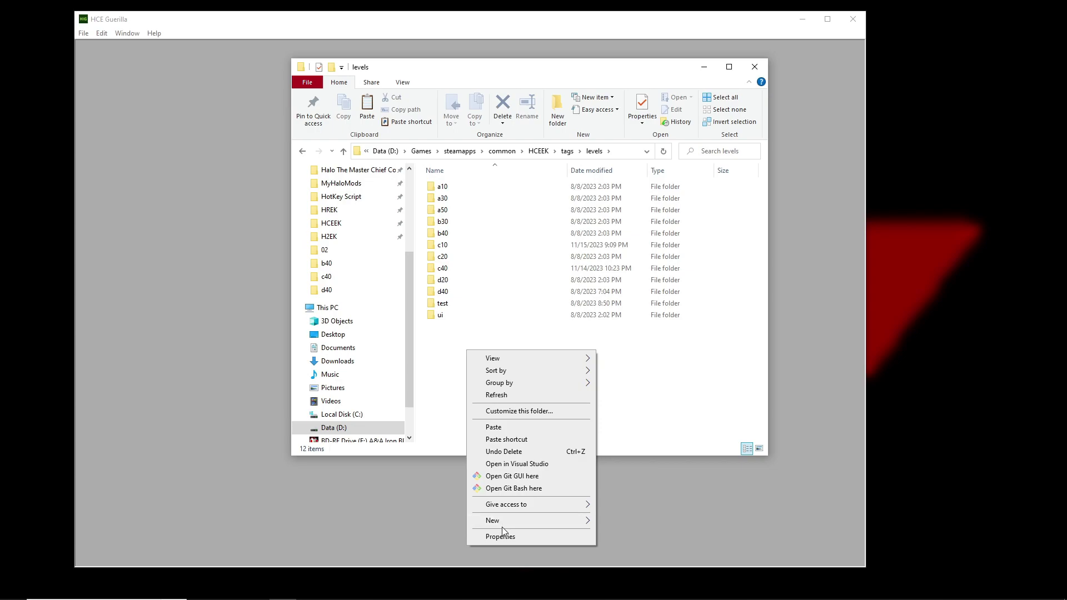
pyautogui.moveTo(500, 522)
pyautogui.click(654, 371)
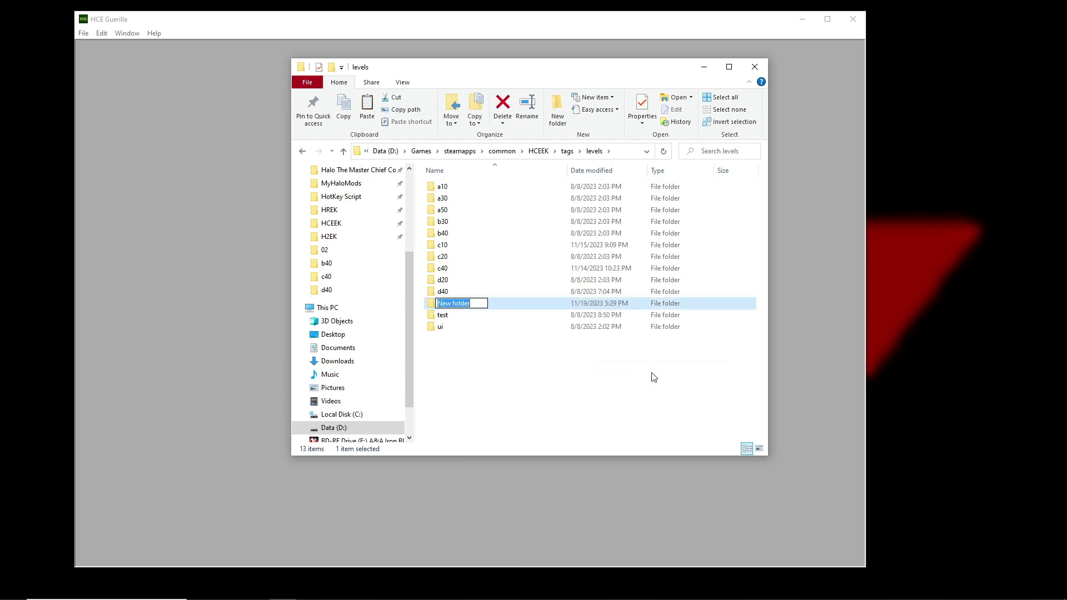
# Name the new folder 'tut' and minimize Explorer
pyautogui.write('tut')
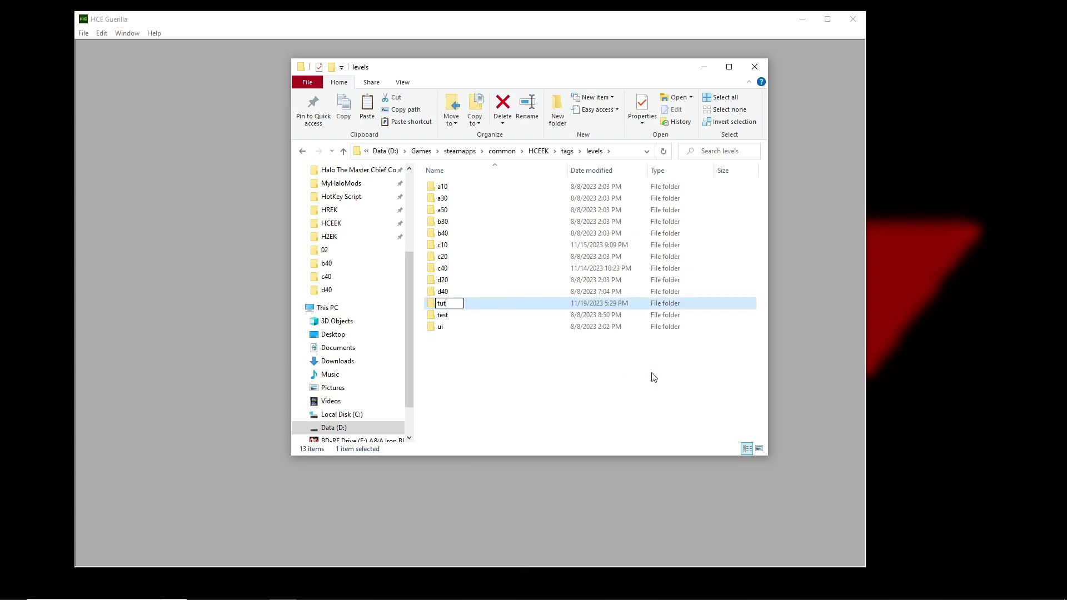
pyautogui.press('Return')
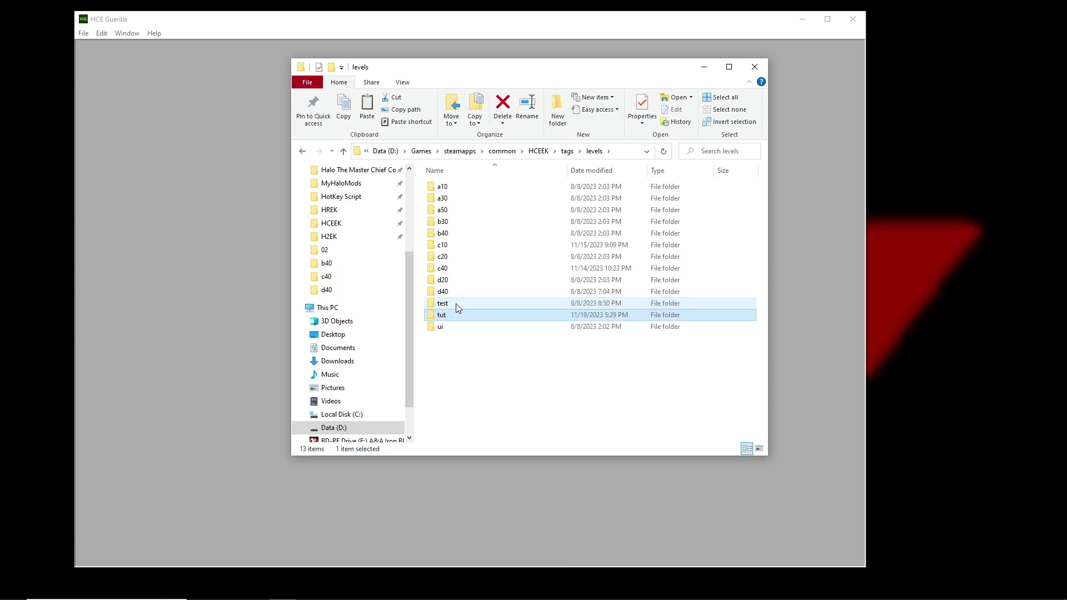
pyautogui.click(476, 358)
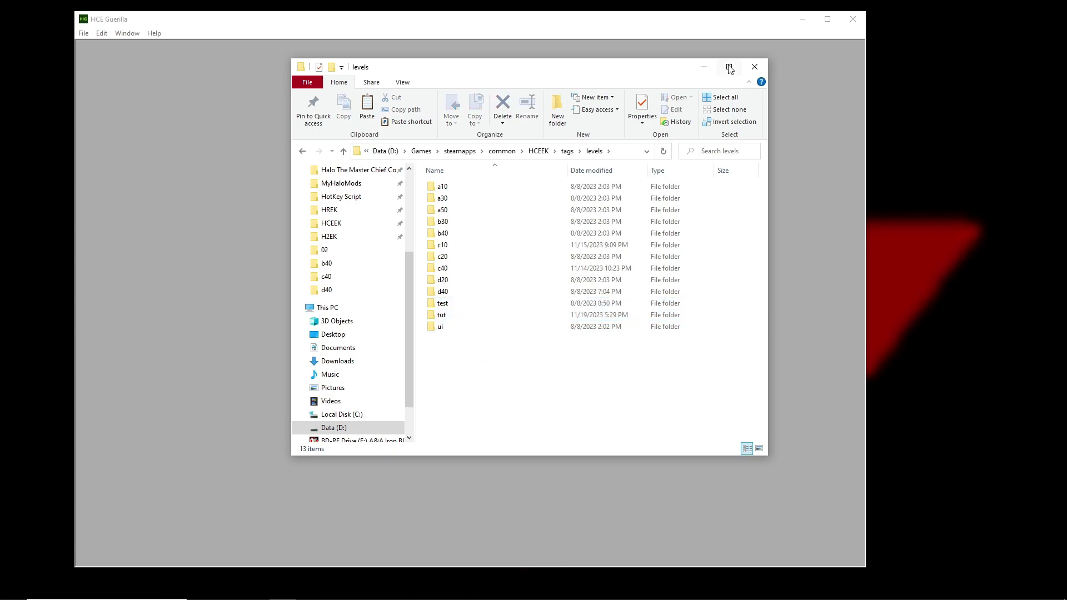
pyautogui.click(703, 66)
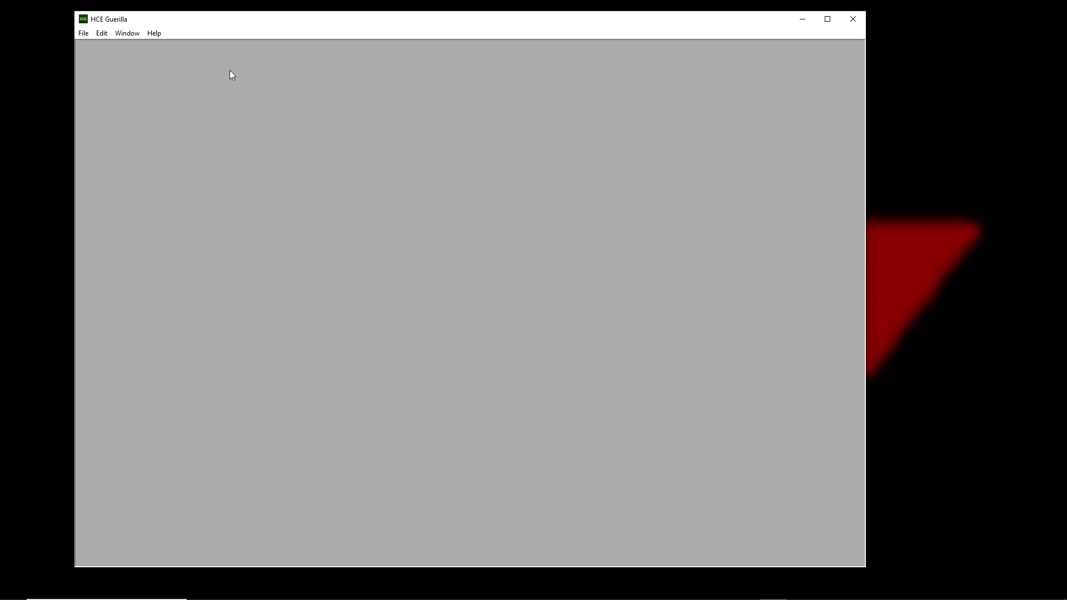
# Create a new tag of group scenario and scroll its editor to the bottom blocks
pyautogui.click(83, 33)
pyautogui.click(102, 45)
pyautogui.click(499, 287)
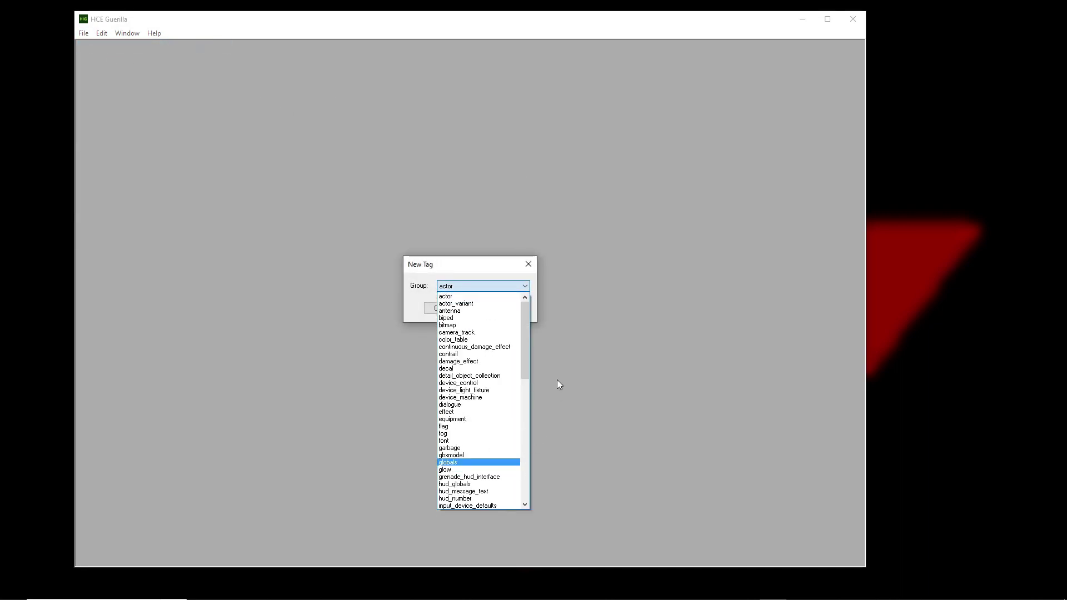
pyautogui.moveTo(525, 332); pyautogui.dragTo(533, 410)
pyautogui.click(449, 421)
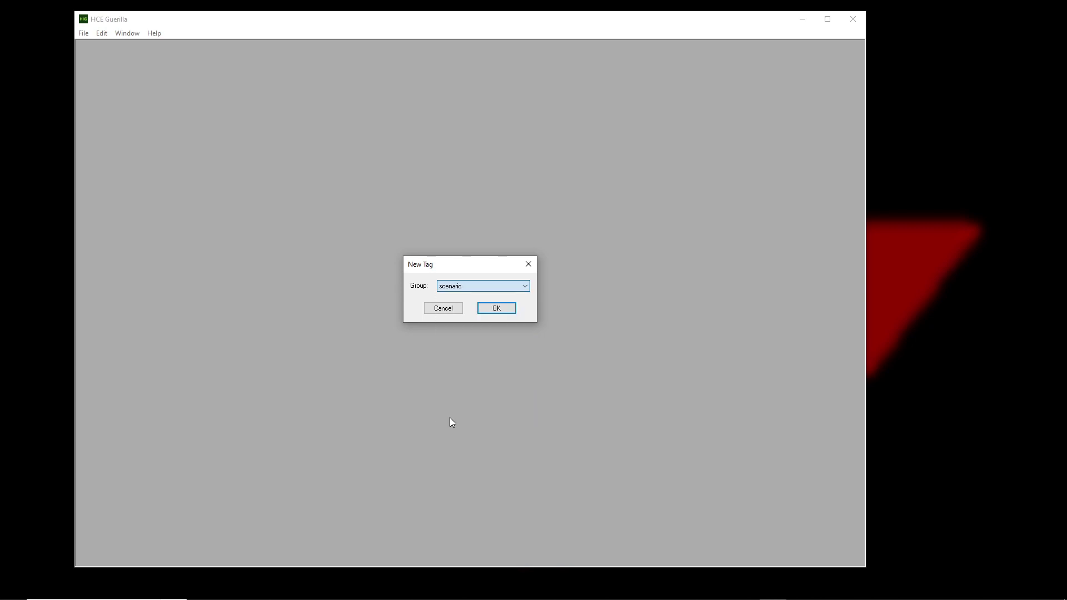
pyautogui.click(494, 308)
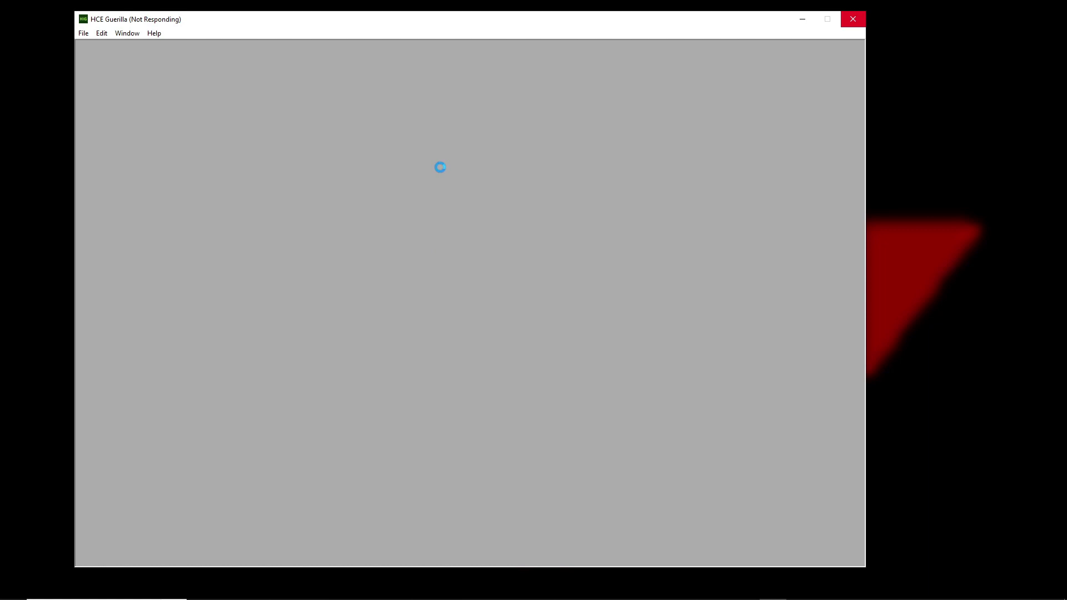
pyautogui.moveTo(453, 89); pyautogui.dragTo(450, 489)
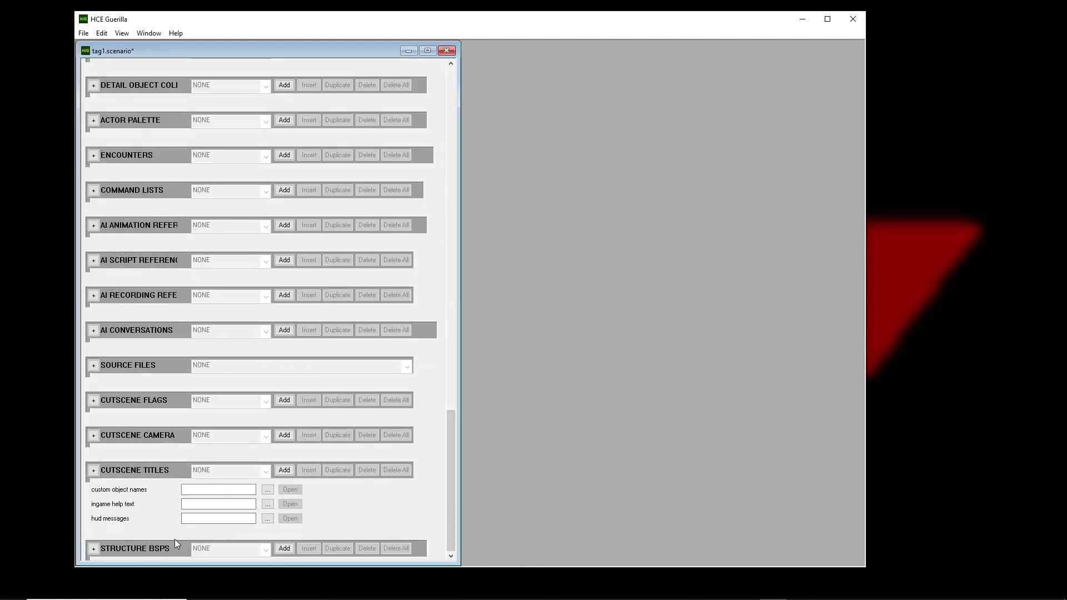
# Add a structure BSP entry referencing levels\b40\b40_a.scenario_structure_bsp
pyautogui.click(283, 549)
pyautogui.click(287, 550)
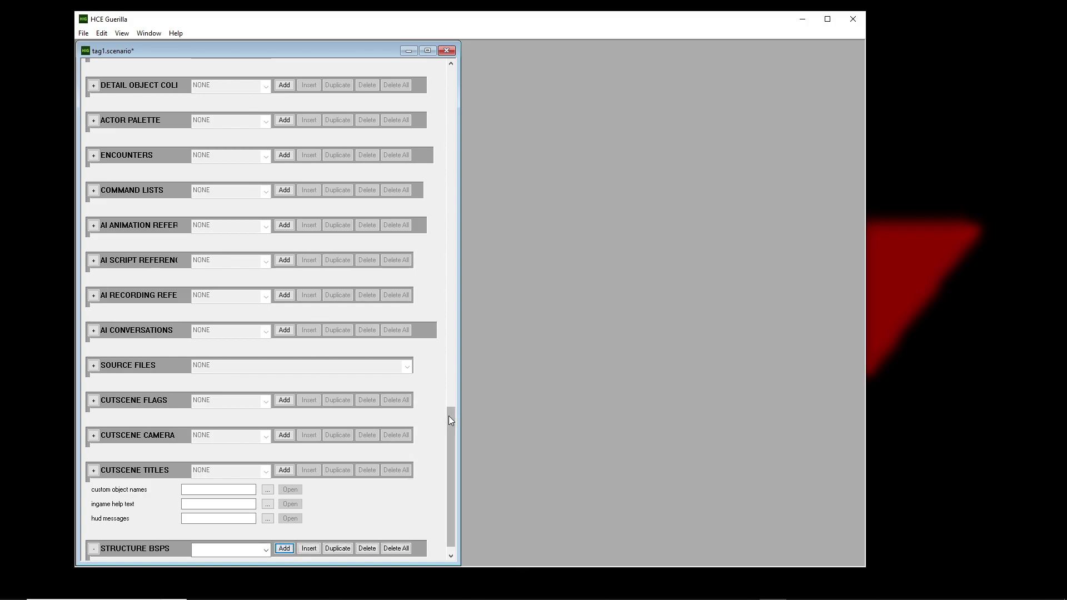
pyautogui.scroll(-1, 423, 456)
pyautogui.click(277, 553)
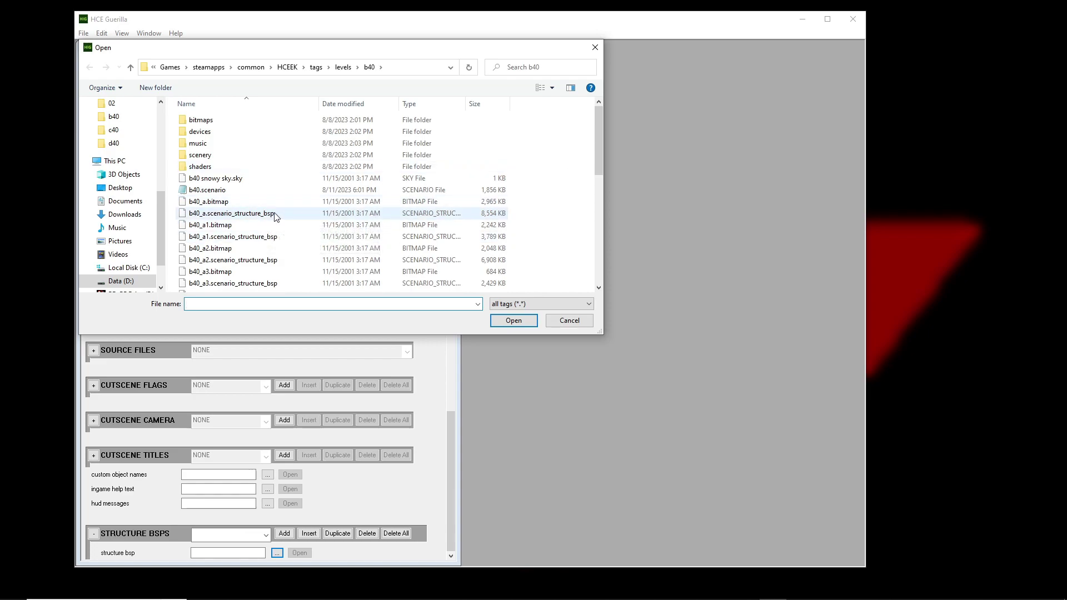
pyautogui.doubleClick(242, 214)
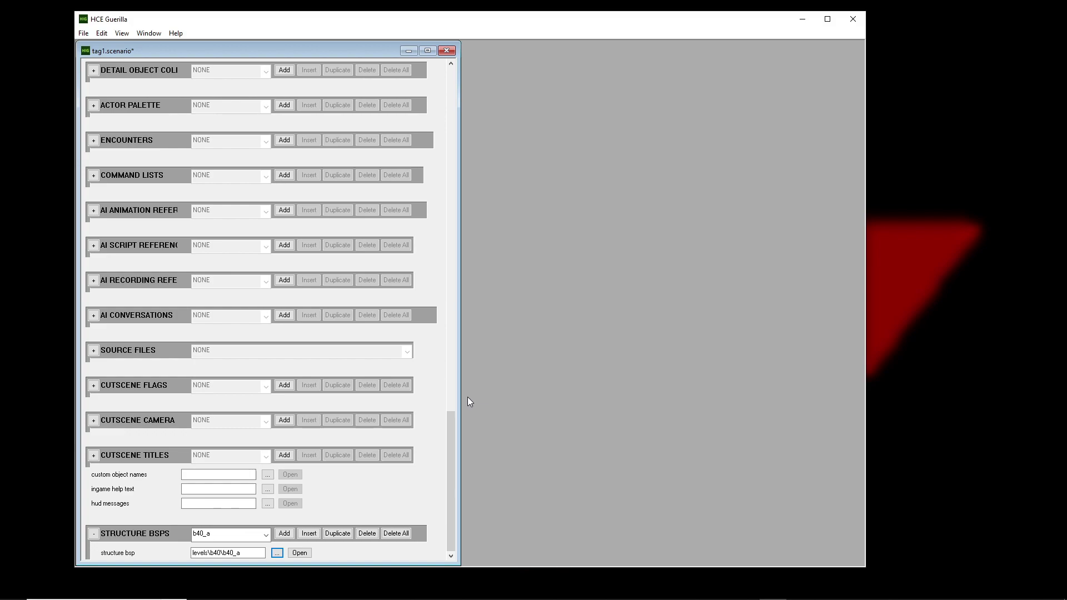
pyautogui.moveTo(452, 458); pyautogui.dragTo(489, 56)
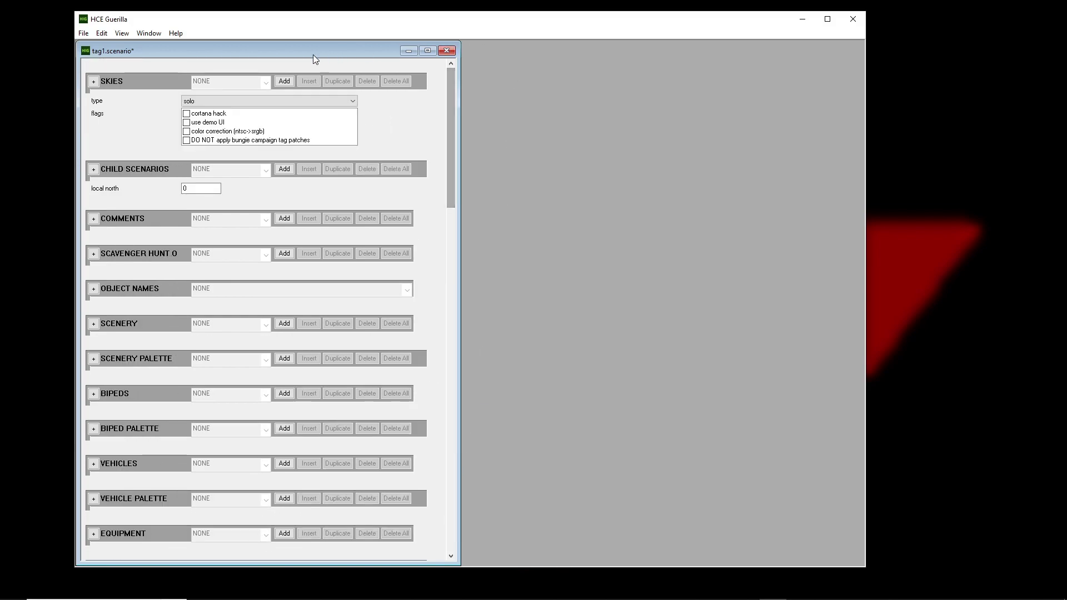
# Add a sky entry referencing tags\levels\b40\b40 snowy sky.sky
pyautogui.click(284, 82)
pyautogui.click(276, 100)
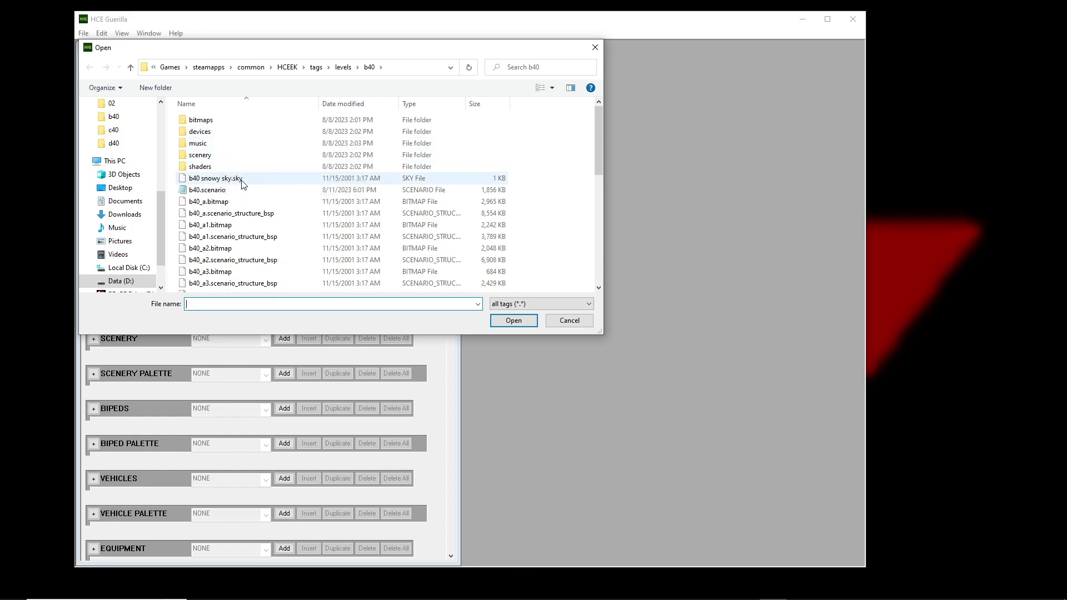
pyautogui.click(316, 66)
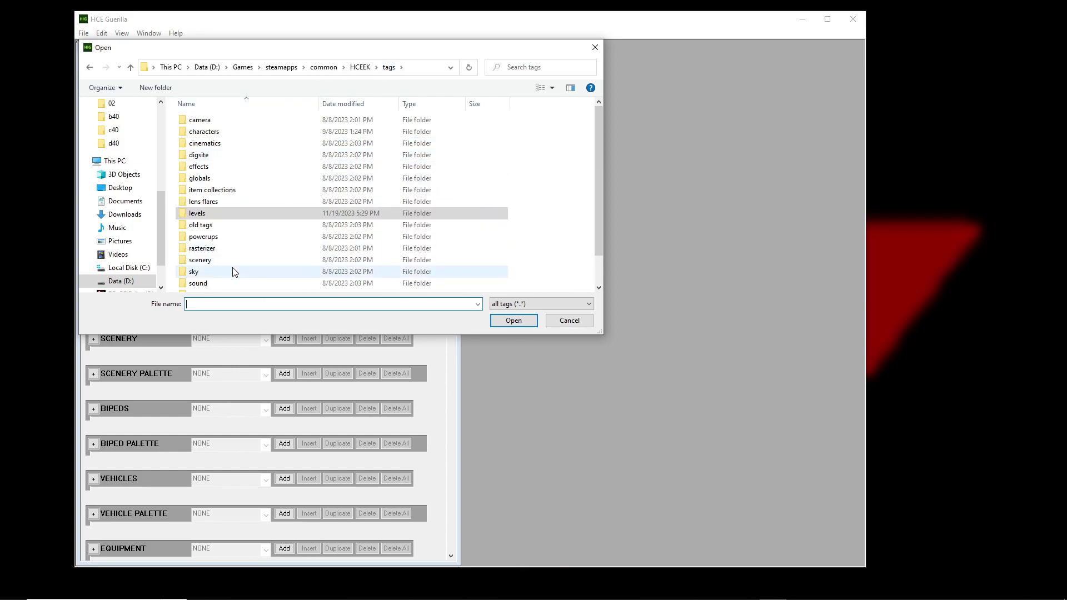
pyautogui.scroll(-1, 206, 261)
pyautogui.click(210, 240)
pyautogui.press('Return')
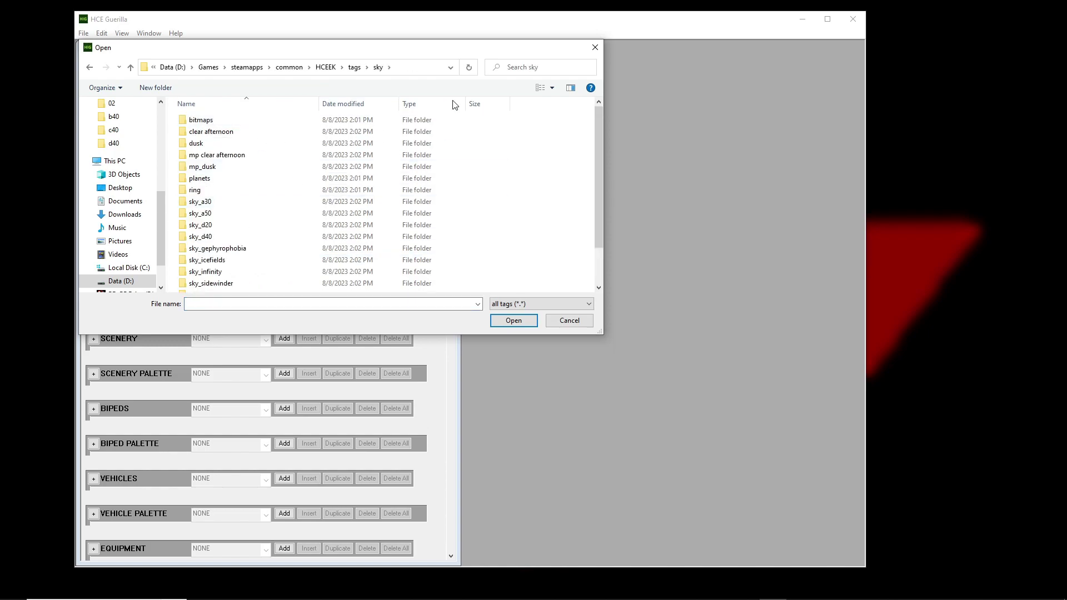
pyautogui.click(389, 66)
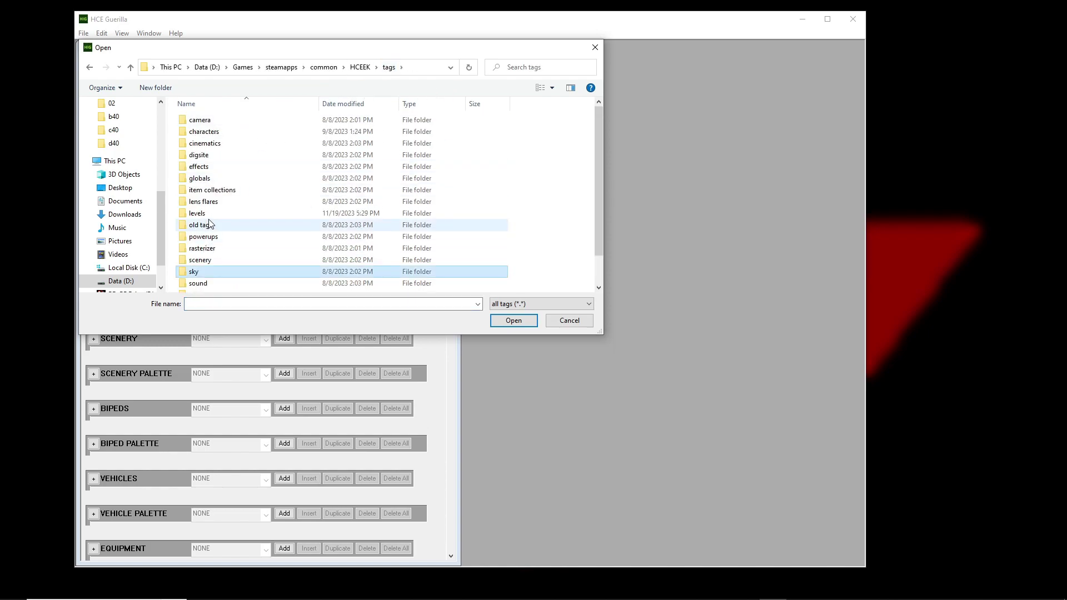
pyautogui.doubleClick(233, 213)
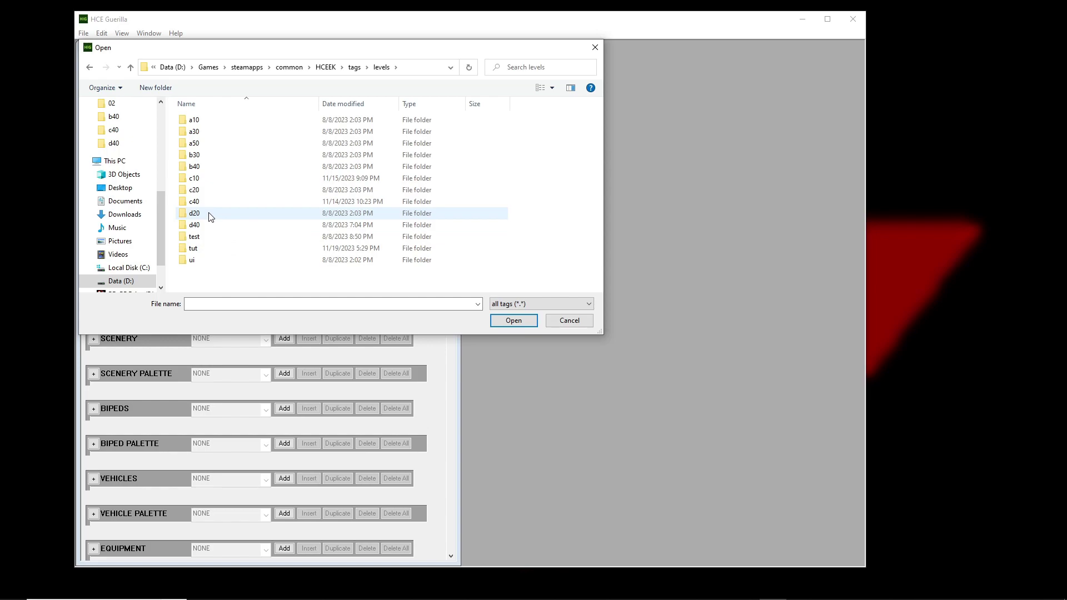
pyautogui.doubleClick(211, 167)
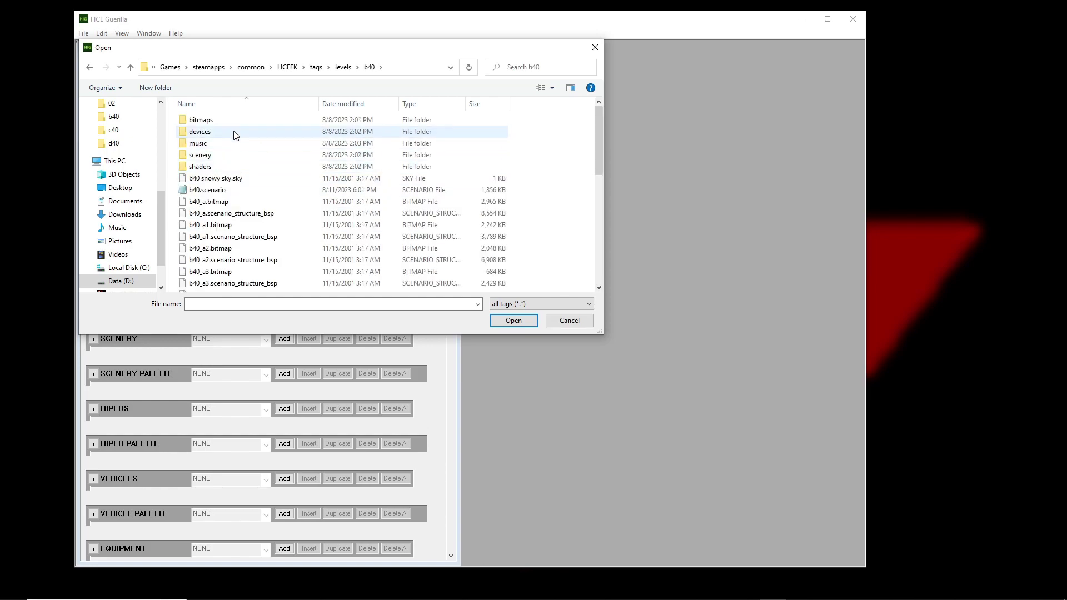
pyautogui.doubleClick(233, 178)
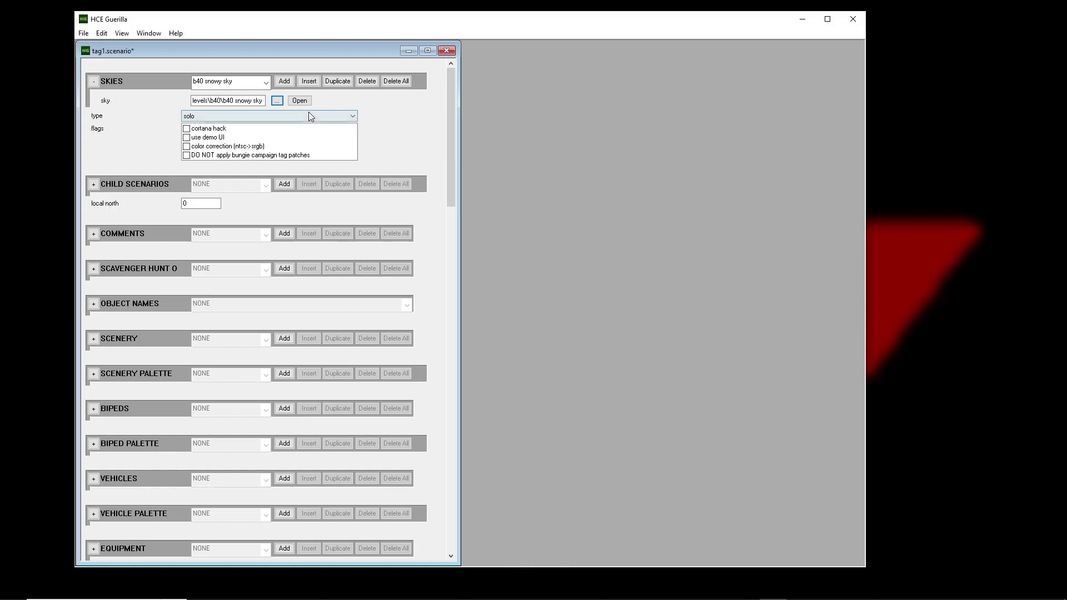
# Leave the new sky's type set to solo
pyautogui.click(266, 117)
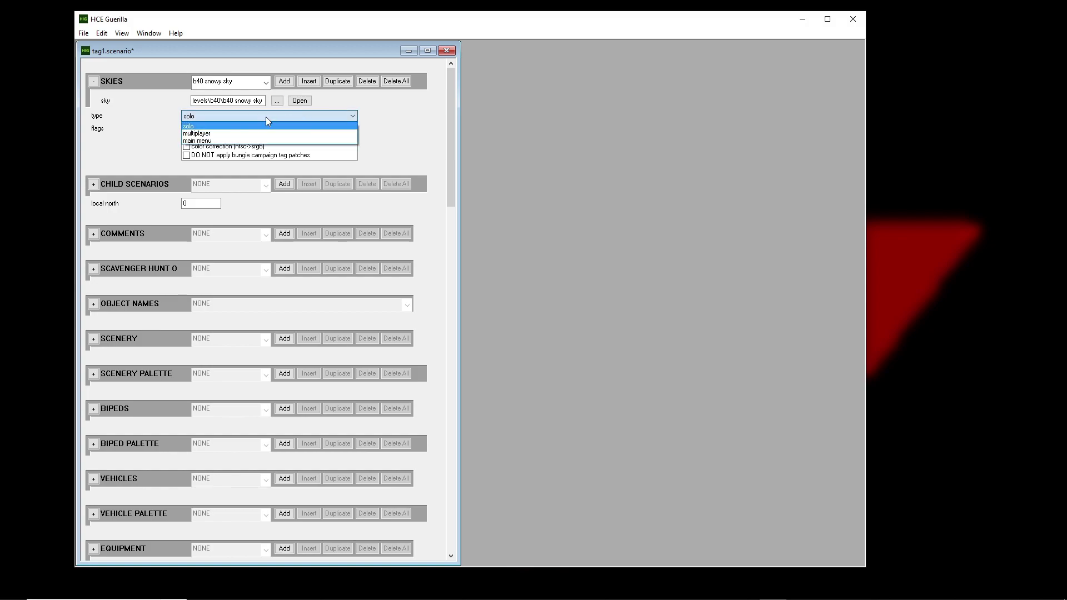
pyautogui.click(220, 123)
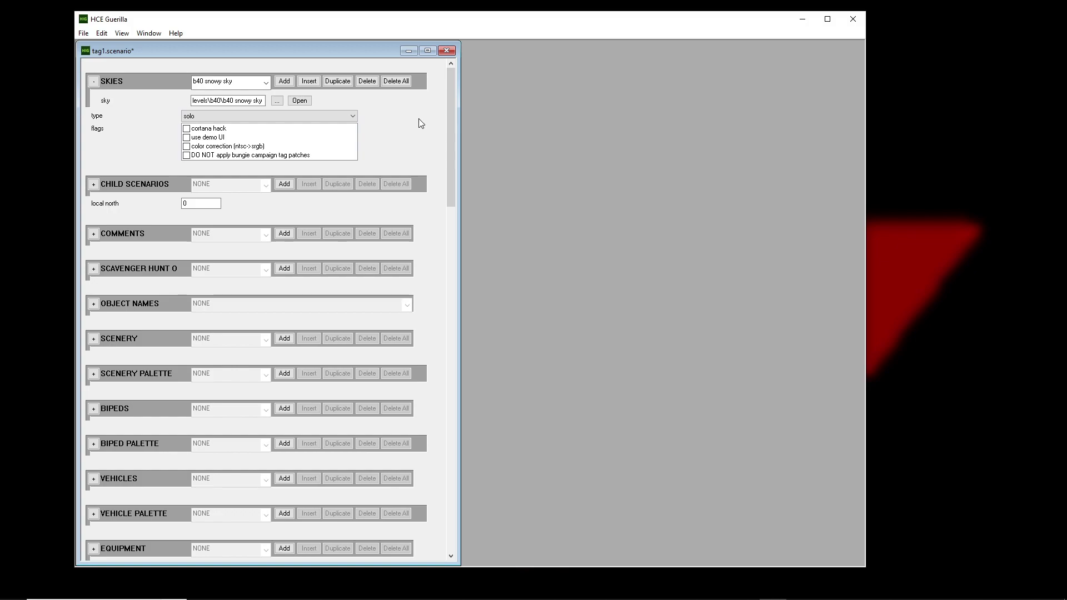
pyautogui.moveTo(449, 92); pyautogui.dragTo(469, 59)
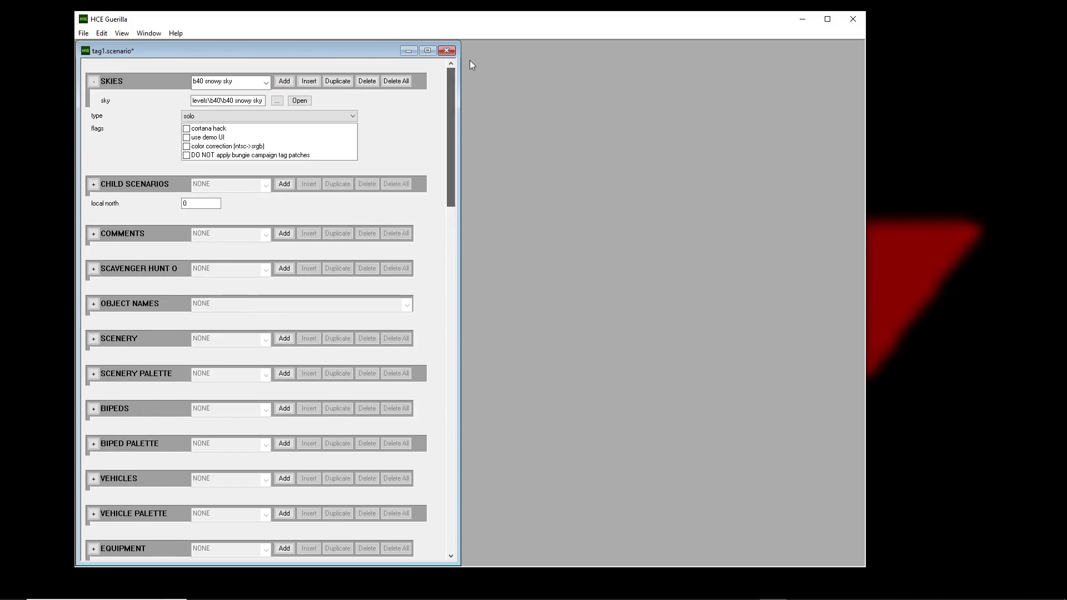
pyautogui.click(299, 116)
pyautogui.click(292, 124)
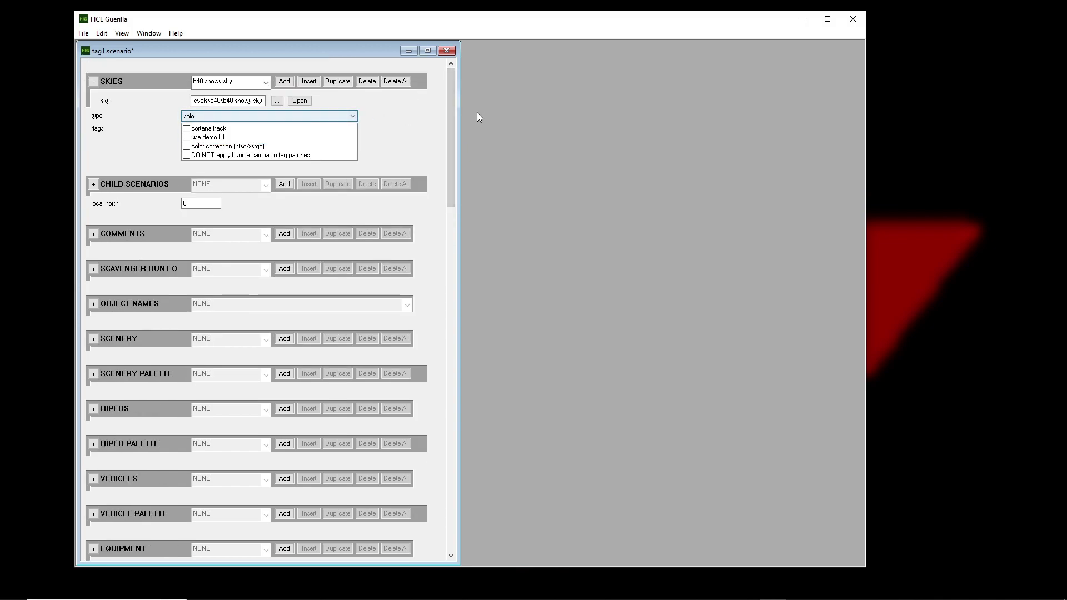
# Save the scenario as levels\tut\tut.scenario and close its editor window
pyautogui.hotkey('ctrl', 'o')
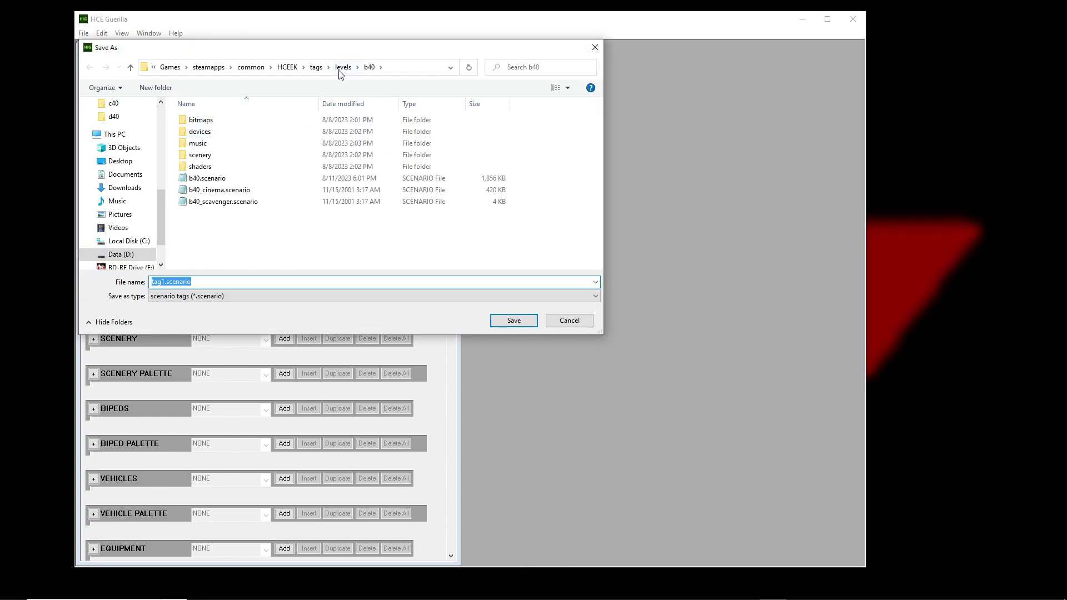
pyautogui.hotkey('alt', 'Up')
pyautogui.doubleClick(197, 249)
pyautogui.click(178, 283)
pyautogui.doubleClick(164, 280)
pyautogui.write('tut')
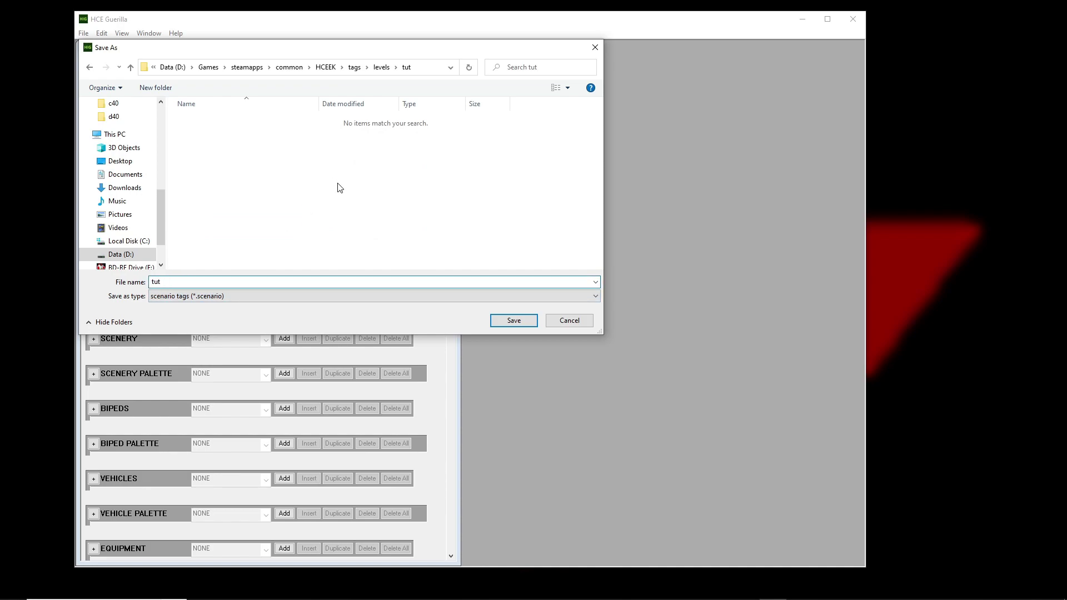
pyautogui.press('Return')
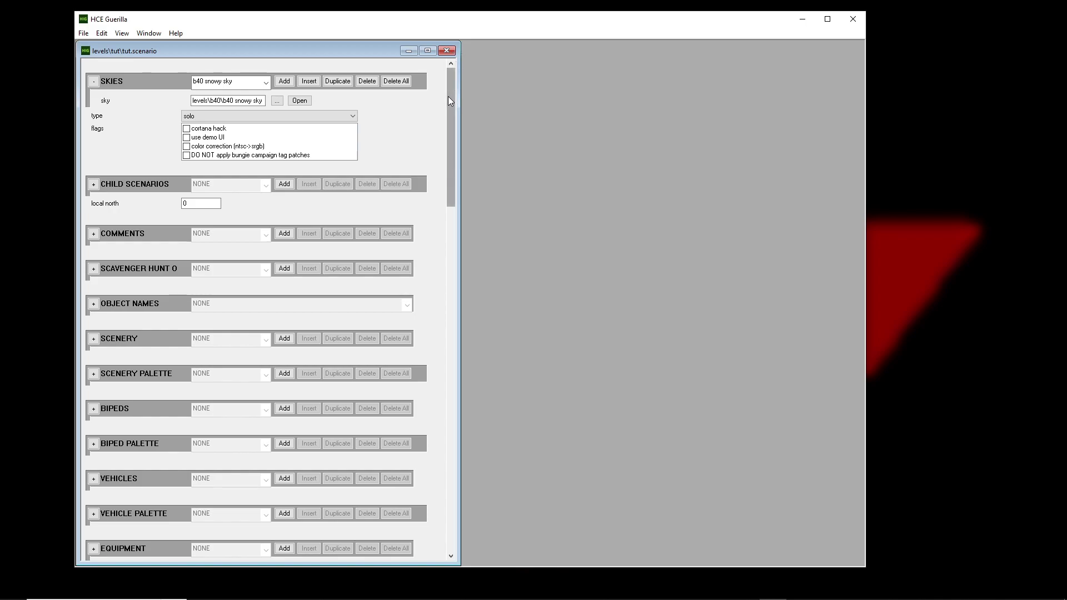
pyautogui.moveTo(448, 98); pyautogui.dragTo(455, 461)
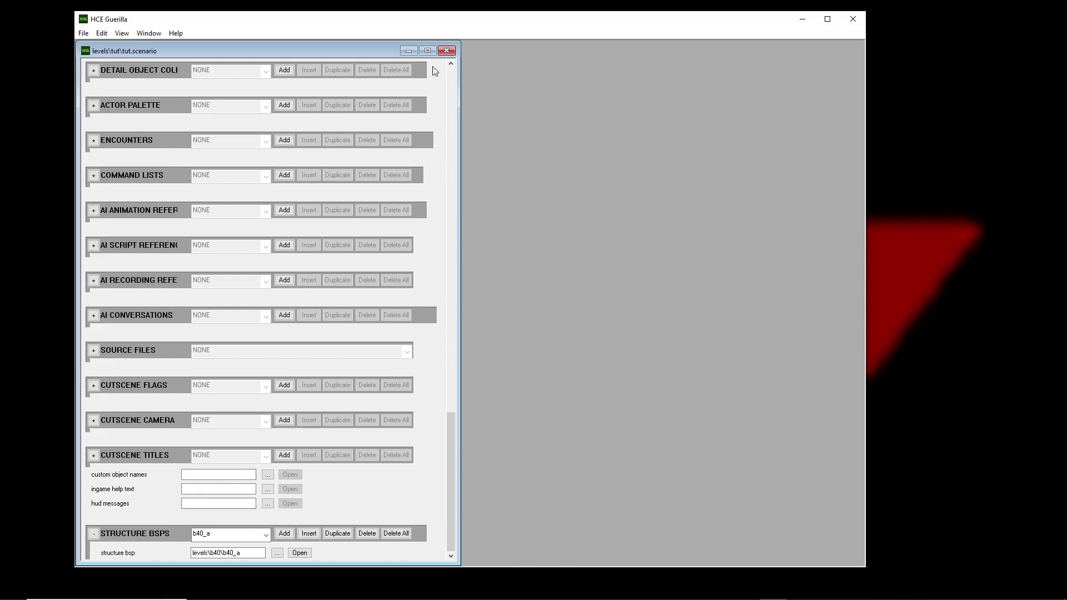
pyautogui.click(446, 51)
# Minimize Guerilla and start Sapien from the HCEEK folder in Explorer
pyautogui.click(802, 19)
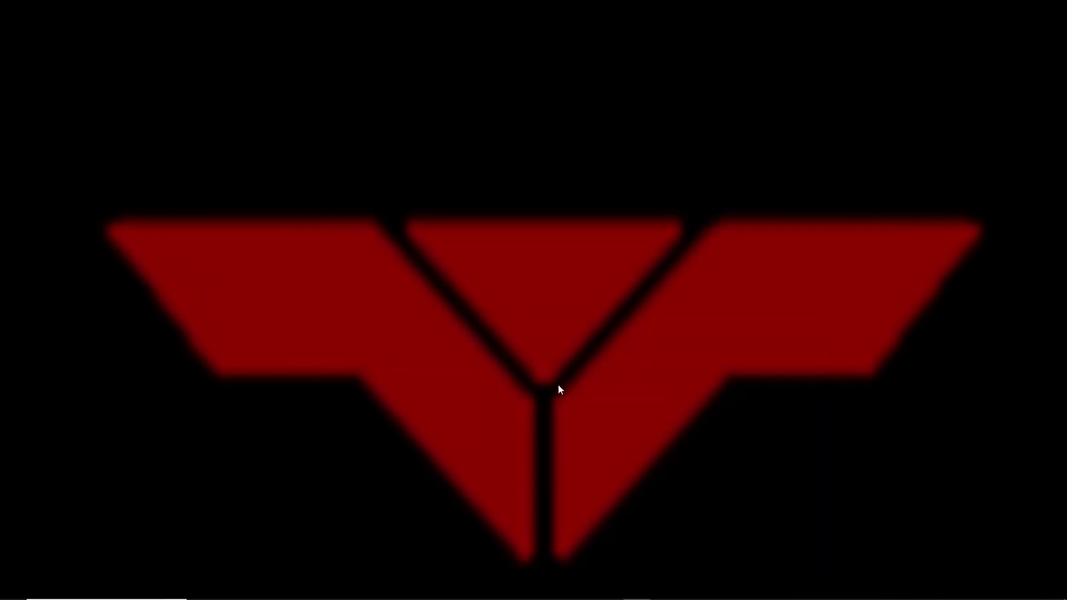
pyautogui.click(282, 590)
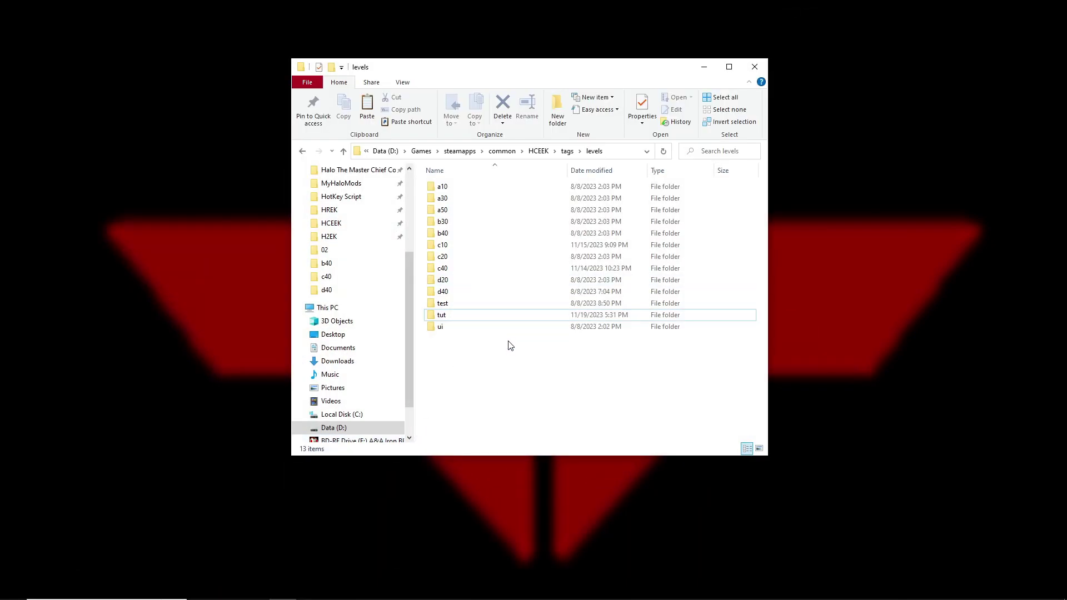
pyautogui.click(538, 150)
pyautogui.scroll(-3, 457, 395)
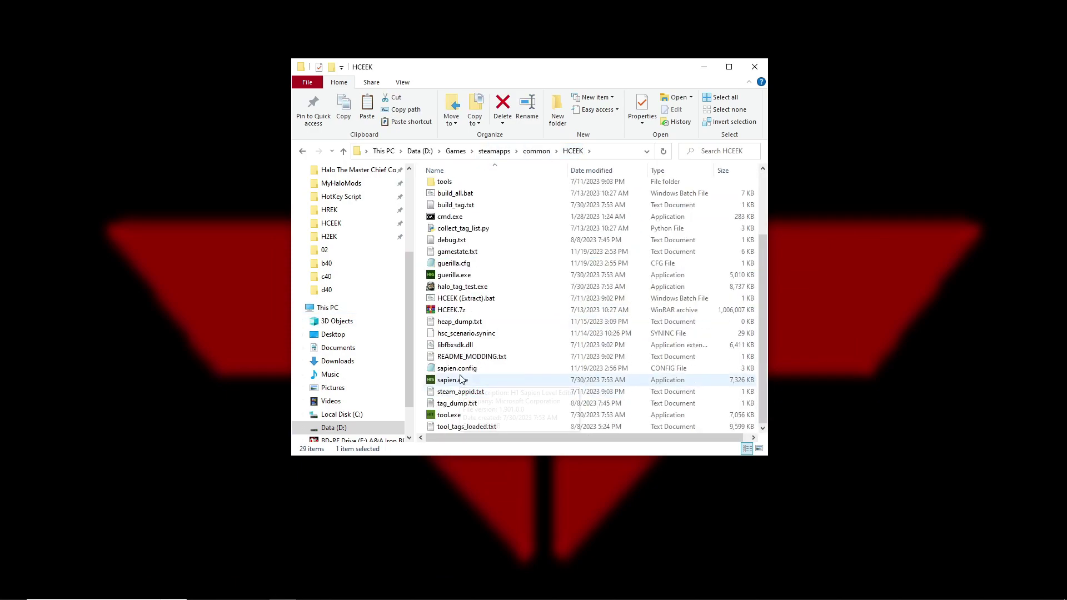
pyautogui.click(628, 380)
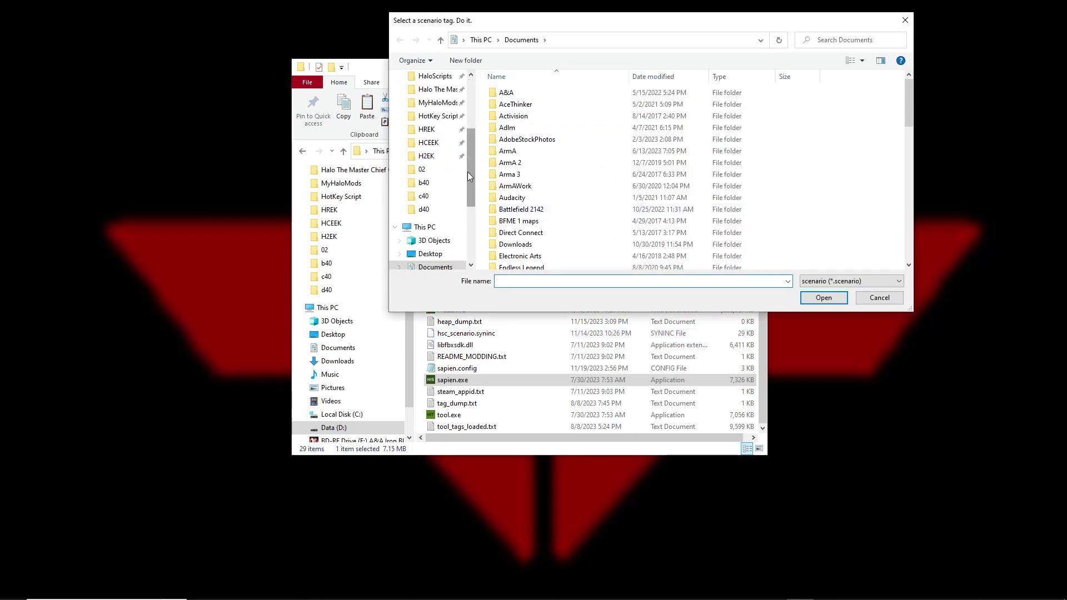
# Load tags\levels\tut\tut.scenario in Sapien's scenario dialog
pyautogui.click(422, 143)
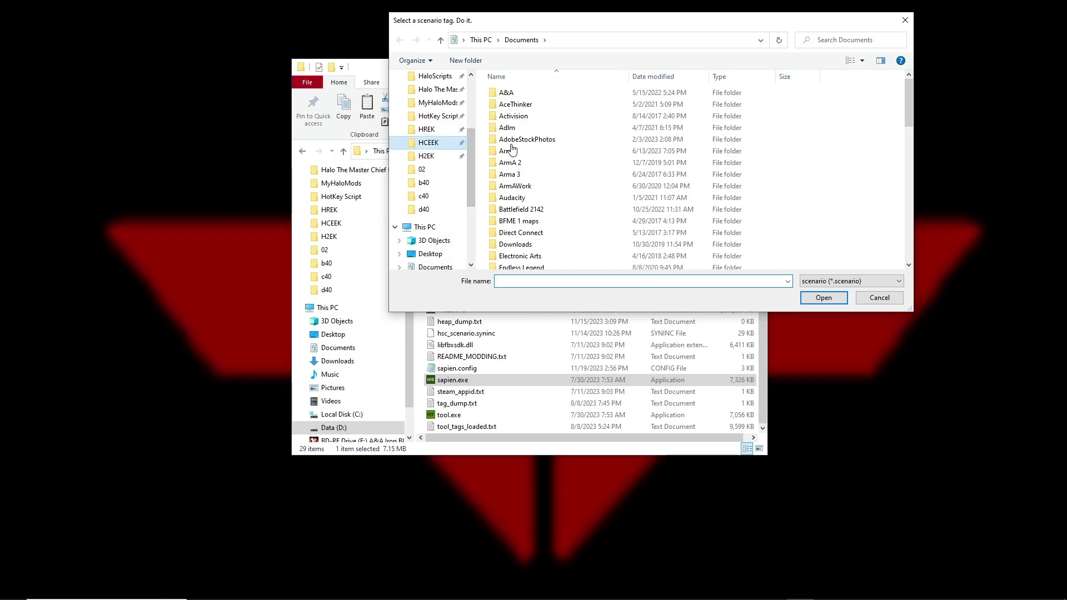
pyautogui.click(525, 168)
pyautogui.doubleClick(526, 163)
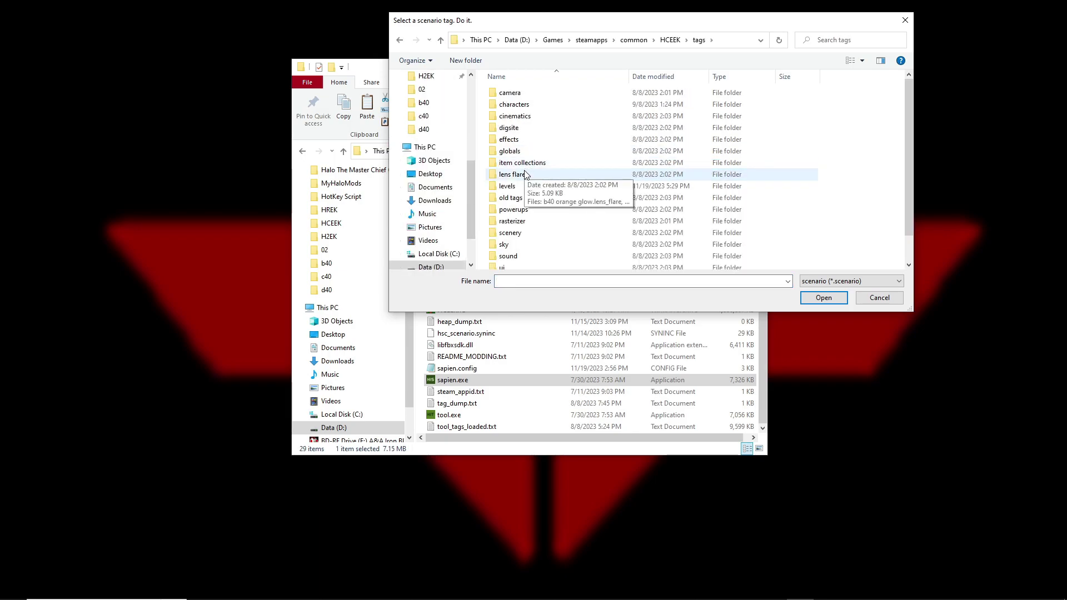
pyautogui.doubleClick(523, 176)
pyautogui.doubleClick(522, 221)
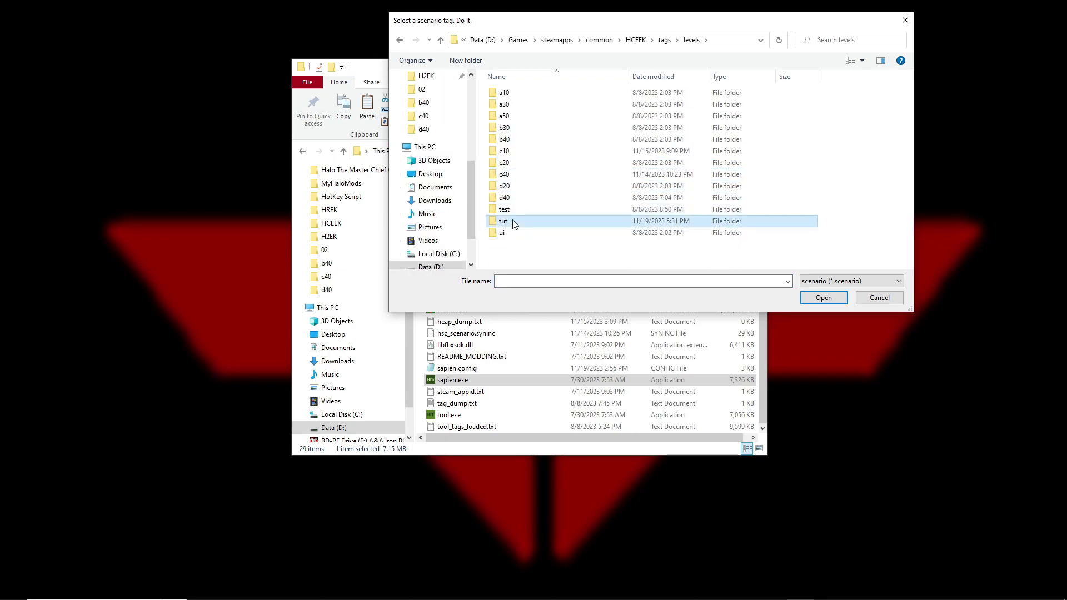
pyautogui.doubleClick(510, 94)
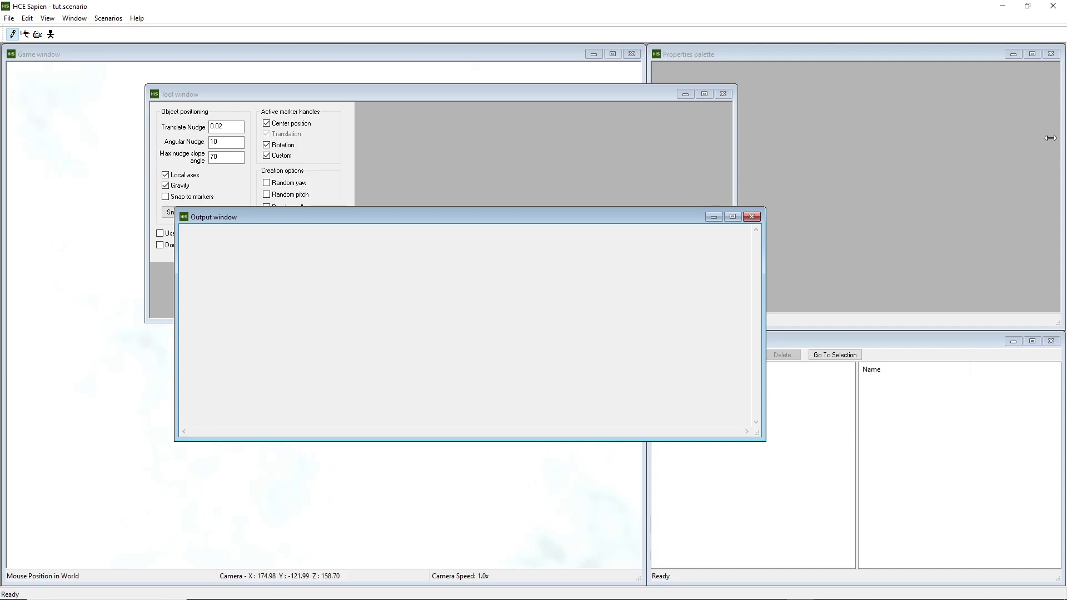
# Close the Output and Tool panels, raise camera speed to 60x, and descend through the fog
pyautogui.click(751, 216)
pyautogui.click(724, 95)
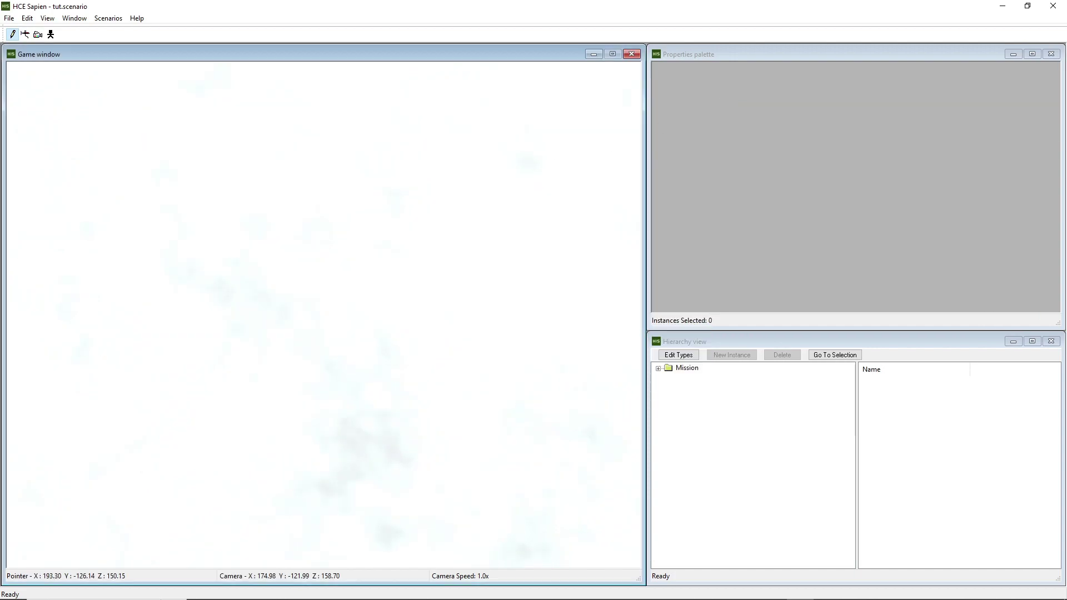
pyautogui.scroll(4, 315, 256)
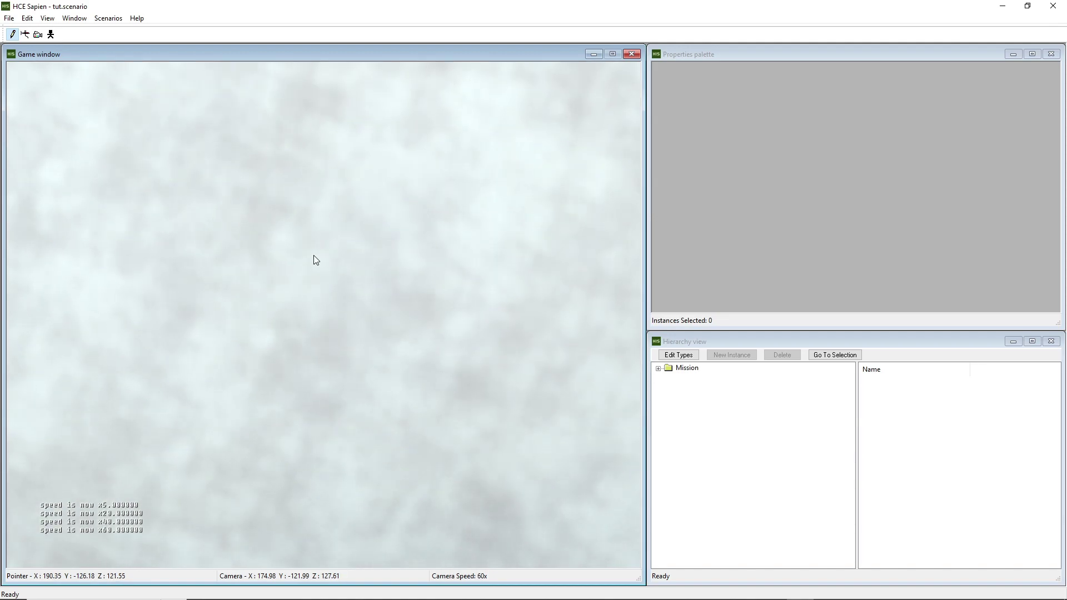
pyautogui.press('w')
pyautogui.press('w')
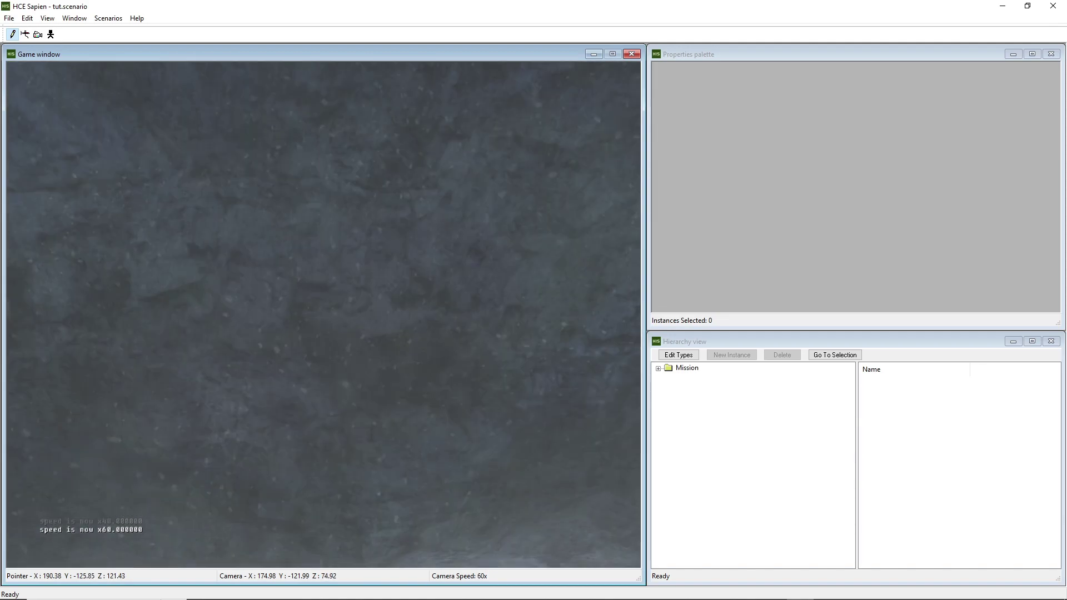
# Fly the camera over the snowfield toward the ridge, cliff and frozen pond
pyautogui.press('w')
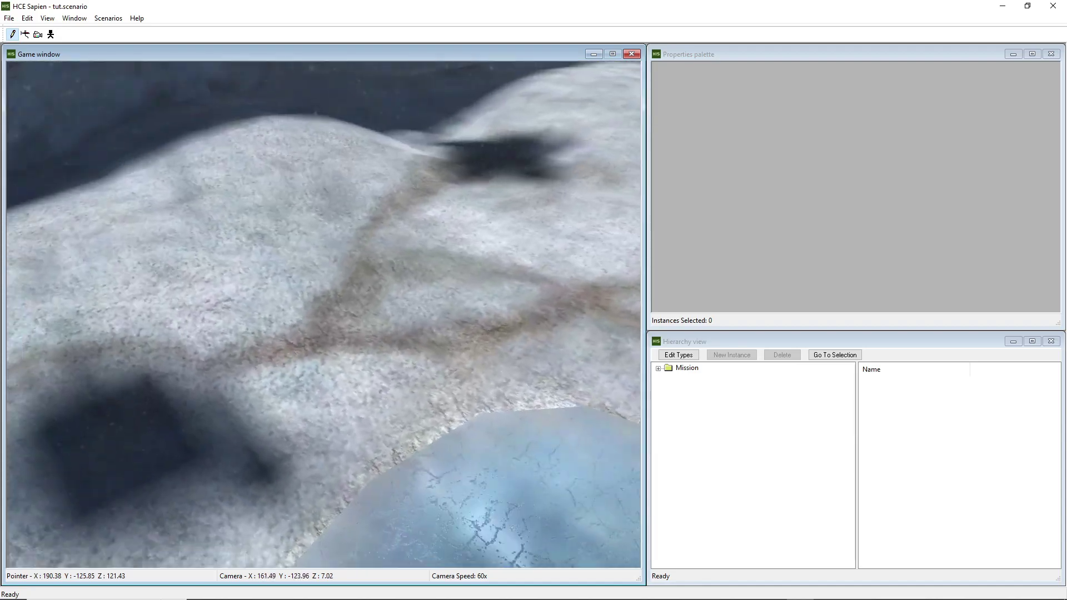
pyautogui.moveTo(350, 281); pyautogui.dragTo(350, 281, button='middle')
pyautogui.press('w')
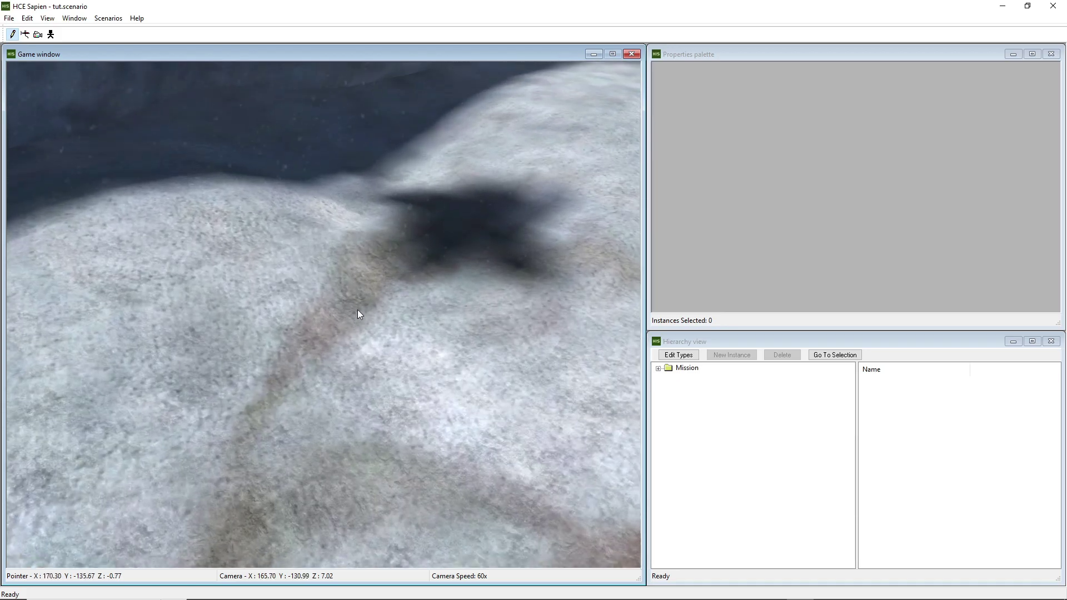
pyautogui.moveTo(352, 222)
pyautogui.mouseDown(button='middle')
pyautogui.moveTo(404, 225)
pyautogui.moveTo(441, 200)
pyautogui.mouseUp(button='middle')
pyautogui.press('w')
pyautogui.press('w')
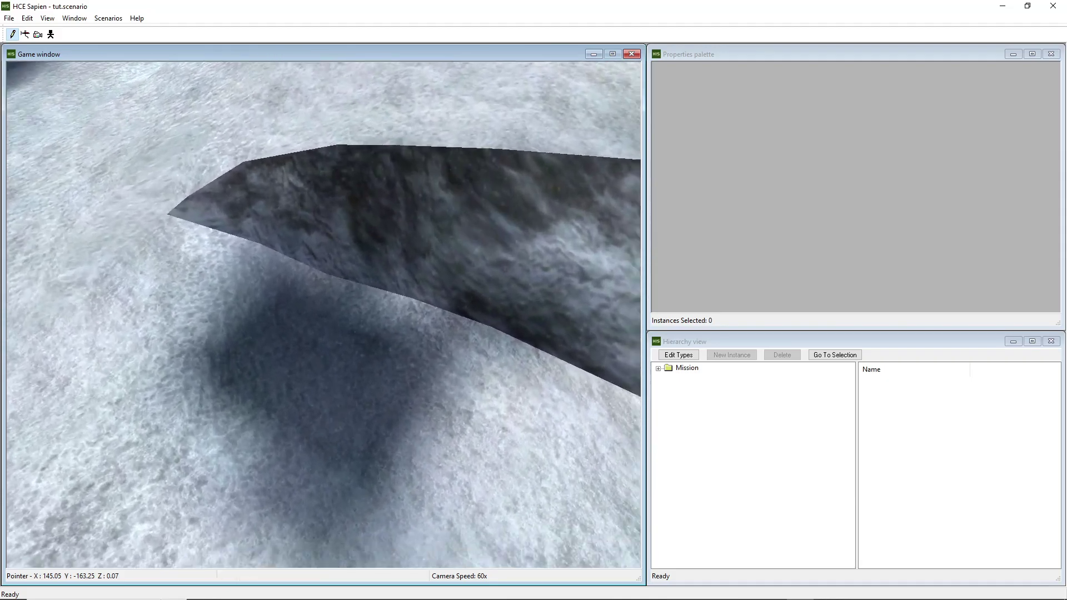
pyautogui.press('s')
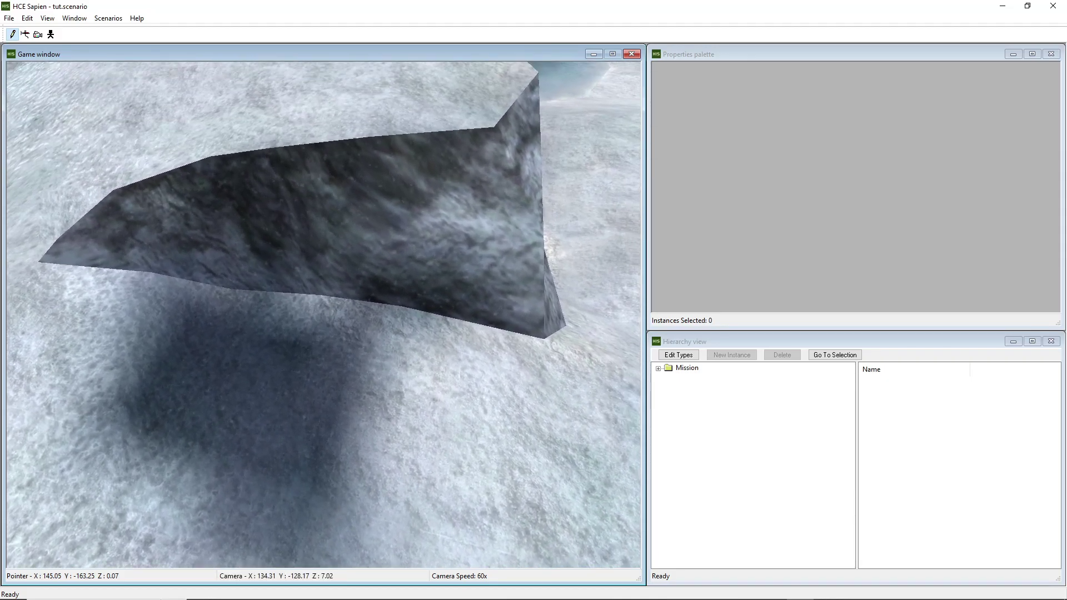
pyautogui.press('s')
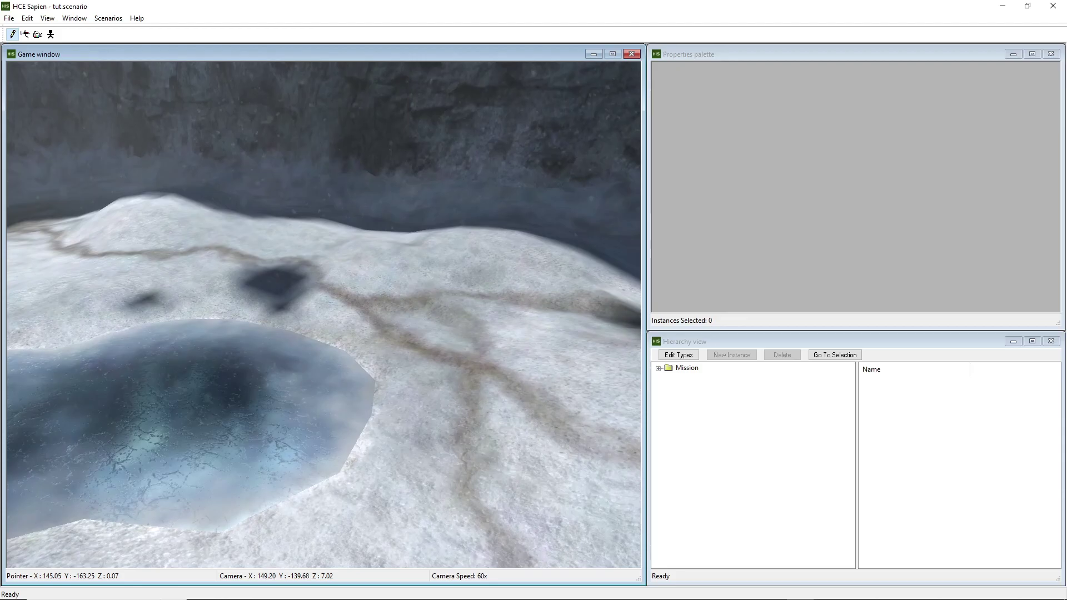
pyautogui.press('w')
pyautogui.press('w')
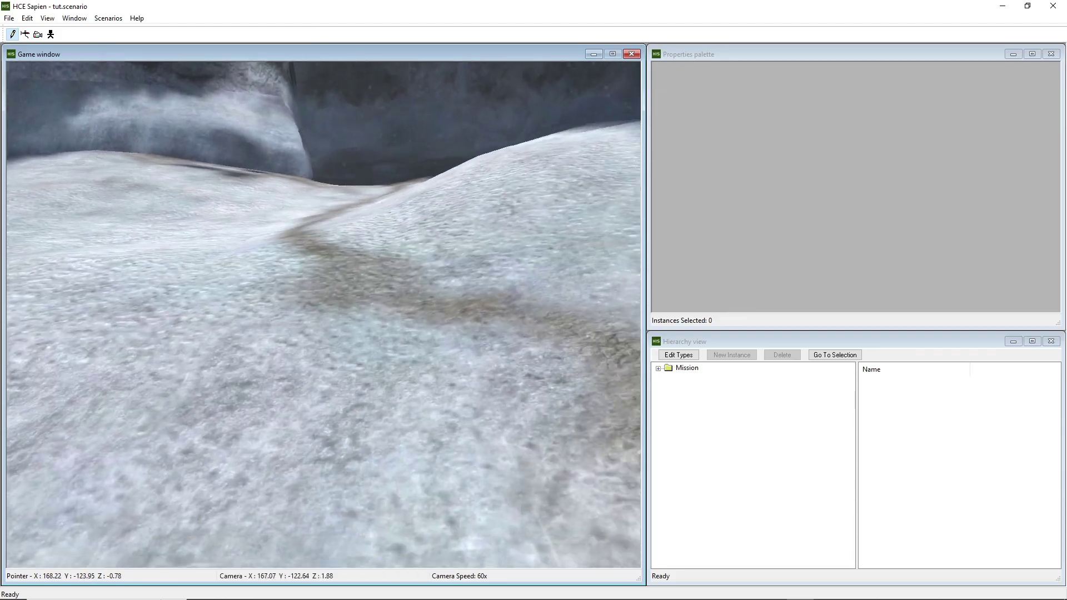
# Place a player starting point on the snow slope, rotated to face about 31 degrees
pyautogui.press('w')
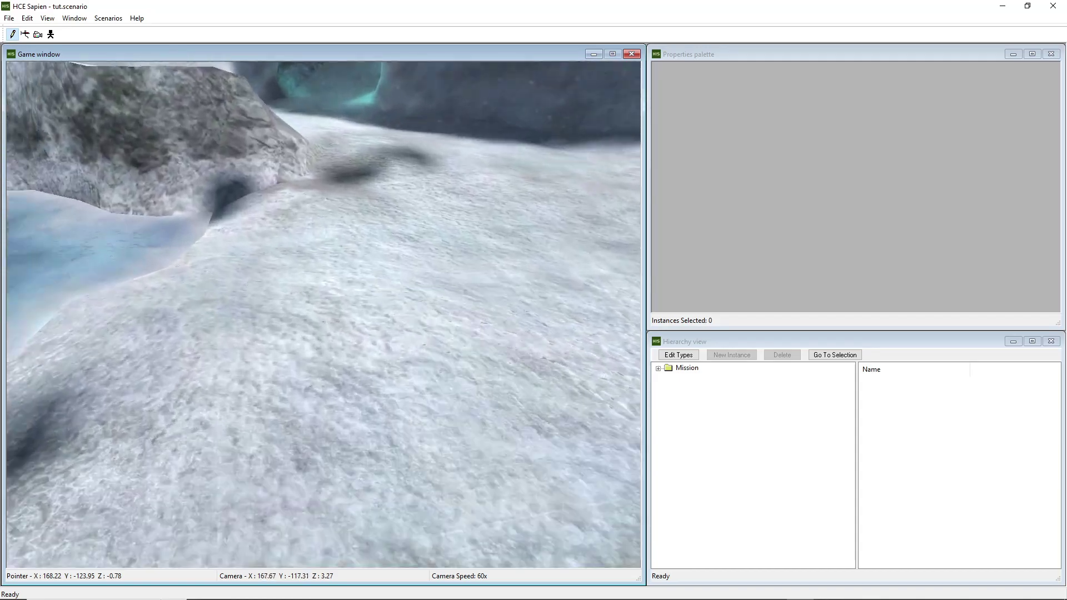
pyautogui.press('s')
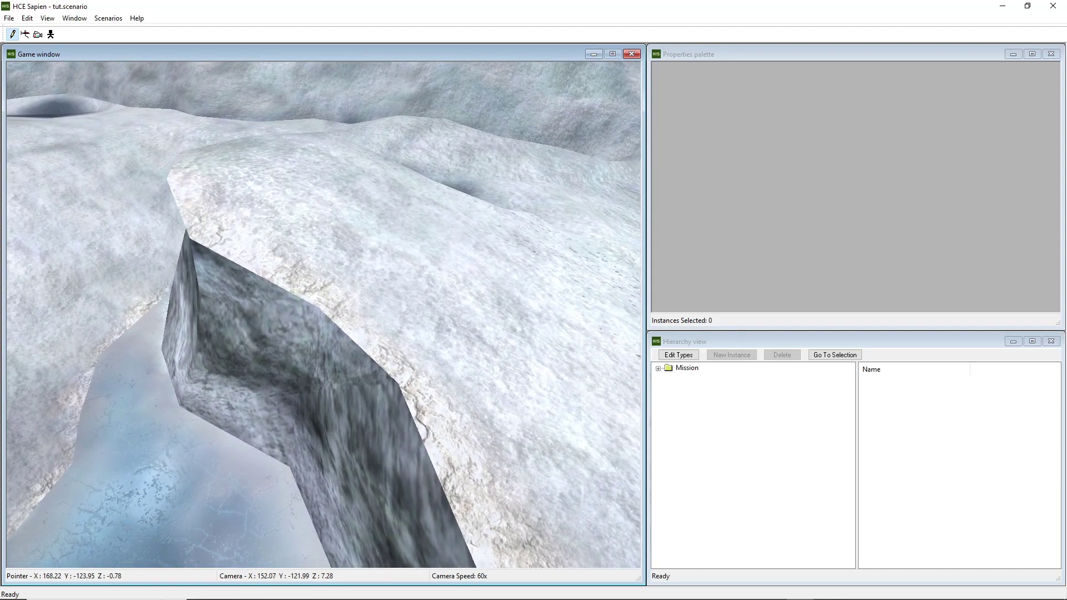
pyautogui.press('w')
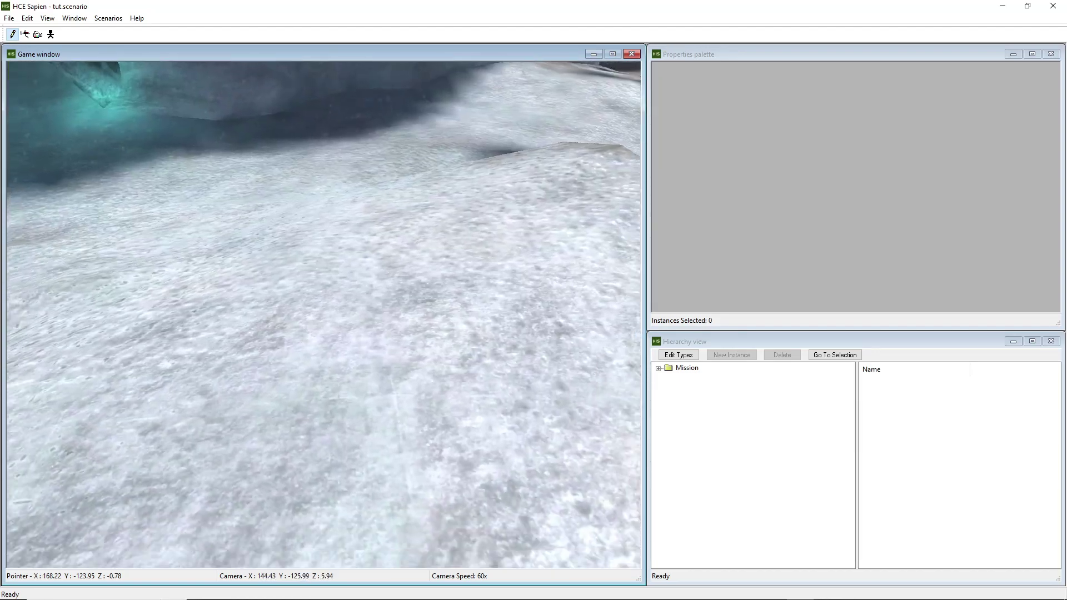
pyautogui.press('w')
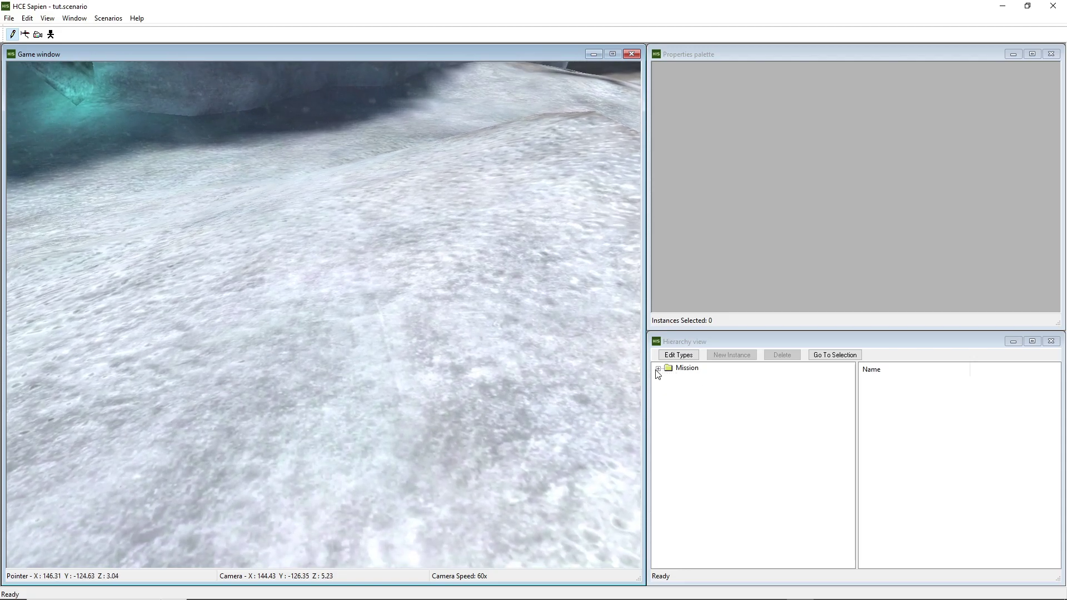
pyautogui.click(656, 370)
pyautogui.click(717, 387)
pyautogui.rightClick(436, 412)
pyautogui.moveTo(499, 379); pyautogui.dragTo(502, 274)
# Save the tut scenario with Ctrl+S
pyautogui.hotkey('ctrl', 's')
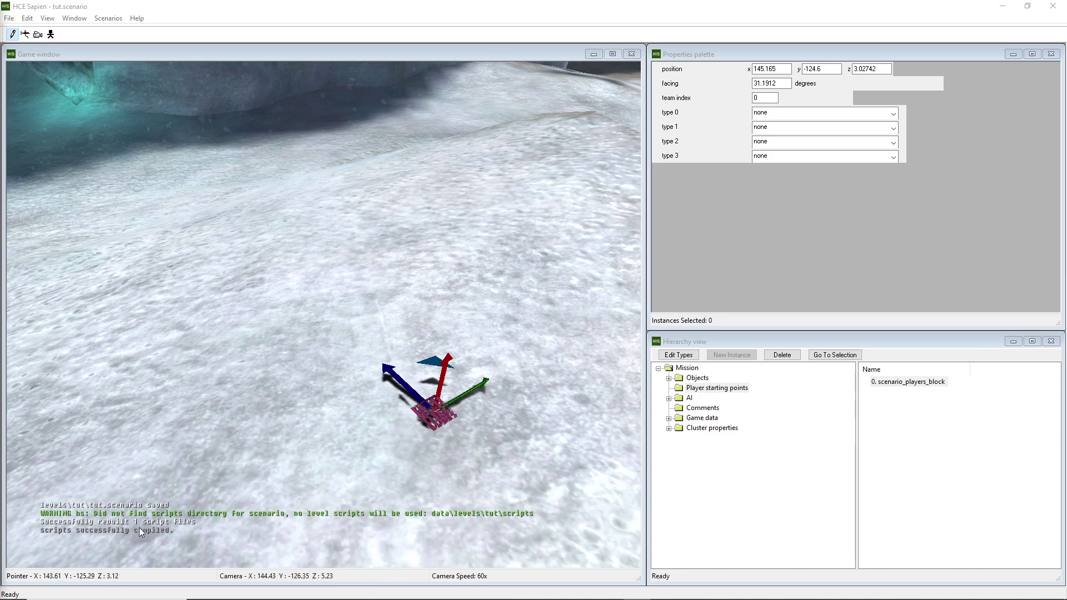
pyautogui.moveTo(374, 428); pyautogui.dragTo(374, 426, button='middle')
pyautogui.hotkey('ctrl', 's')
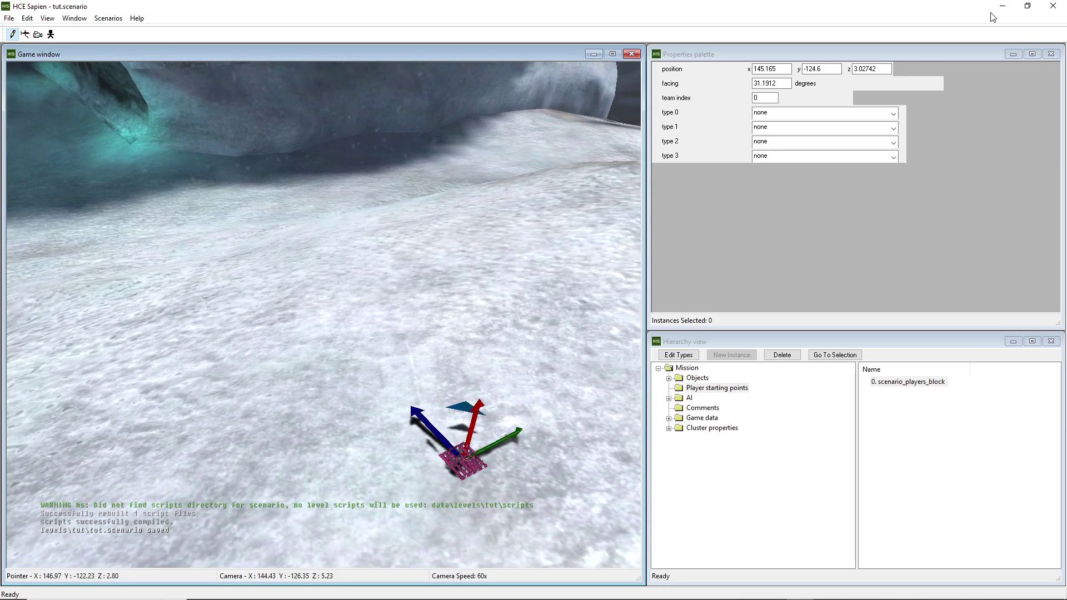
# Close Sapien and open tut.scenario in HCE Guerilla
pyautogui.click(1053, 6)
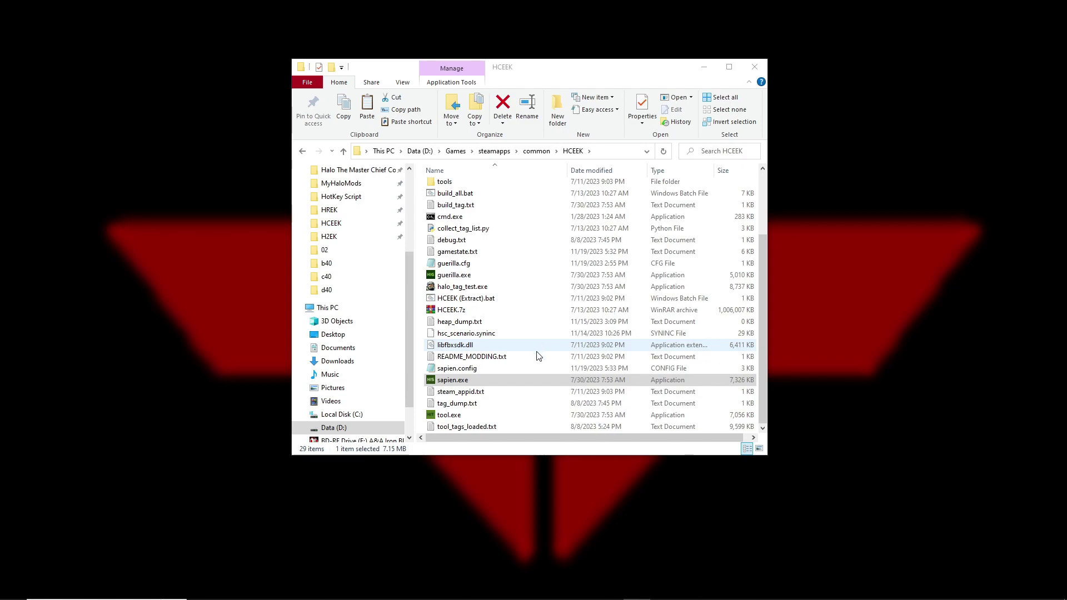
pyautogui.moveTo(659, 578)
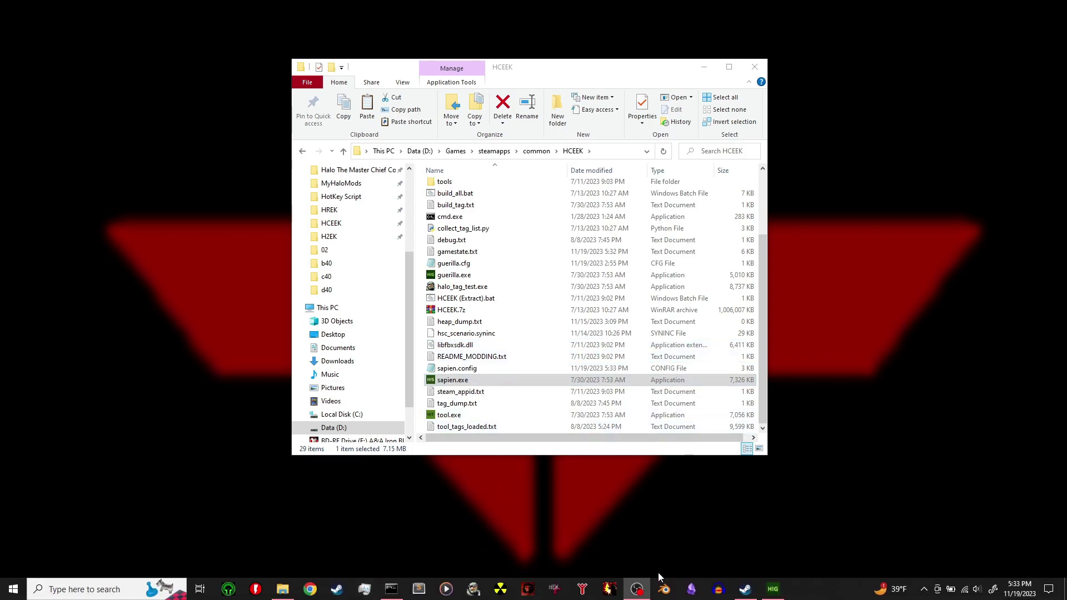
pyautogui.click(772, 589)
pyautogui.click(83, 33)
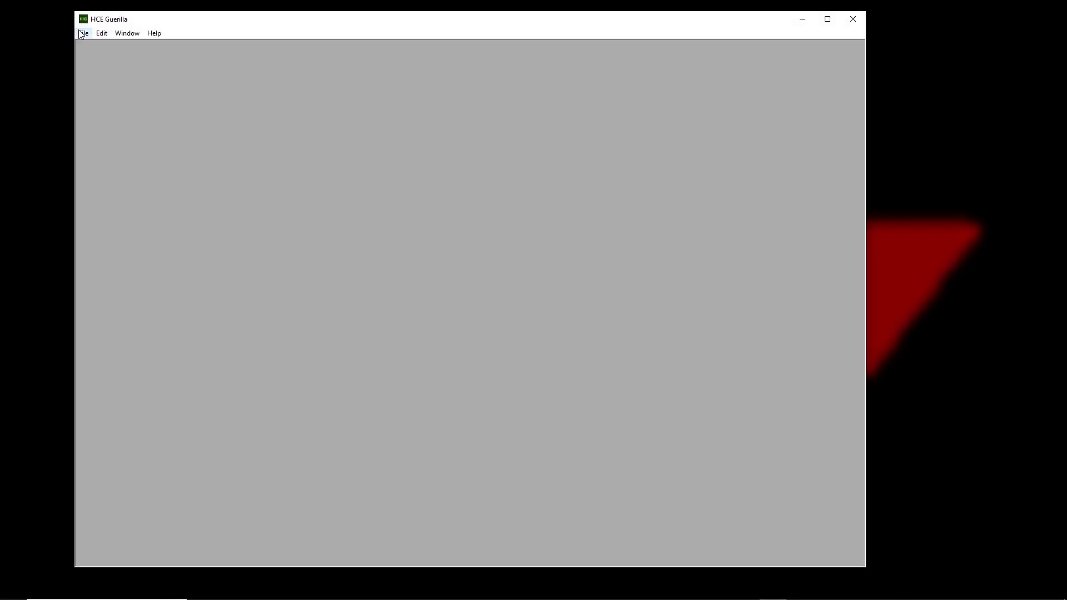
pyautogui.click(115, 58)
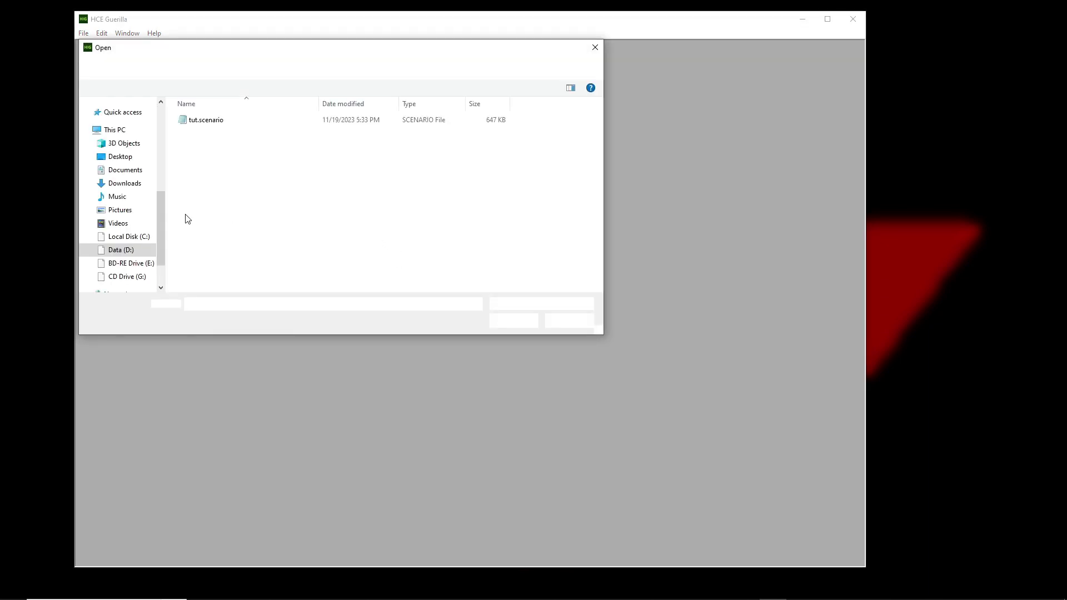
pyautogui.doubleClick(199, 118)
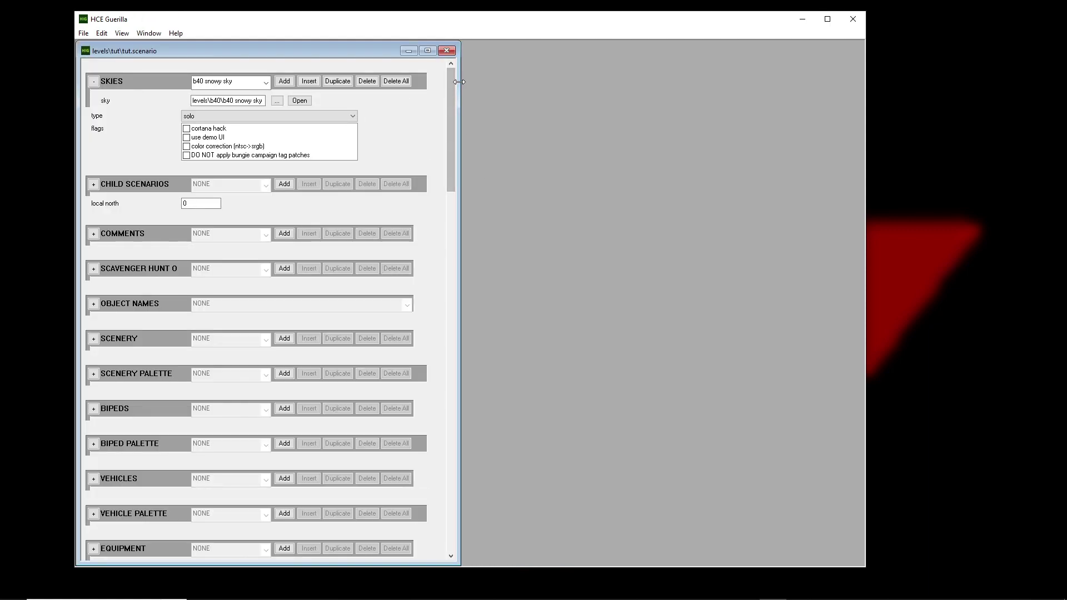
# Scroll to Source Files and view global_scripts, selecting the player0 and player1 script lines
pyautogui.scroll(-1, 454, 92)
pyautogui.moveTo(454, 91); pyautogui.dragTo(445, 469)
pyautogui.click(237, 309)
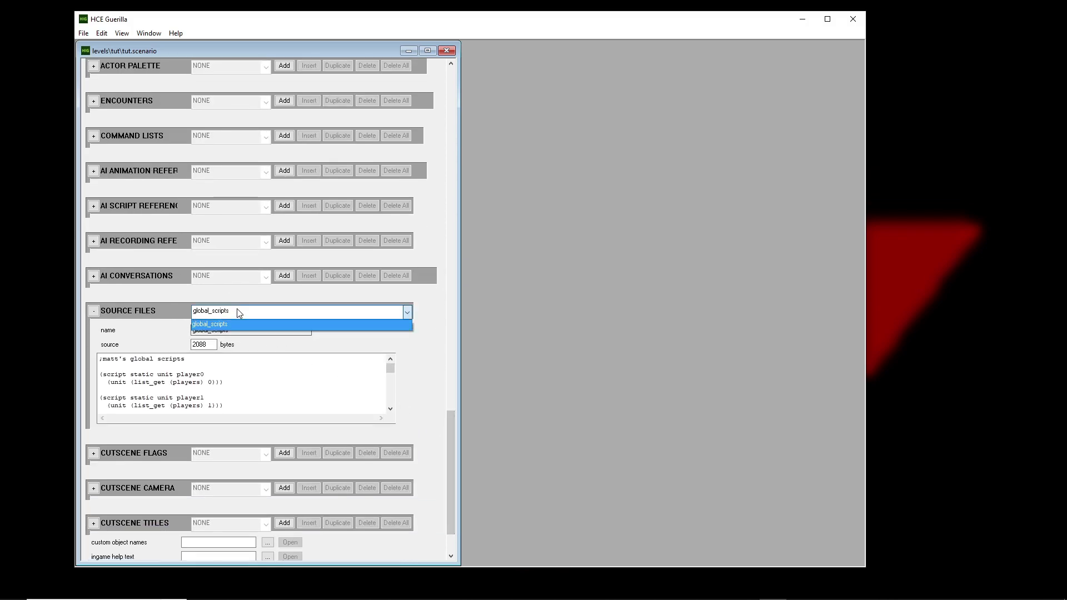
pyautogui.click(238, 310)
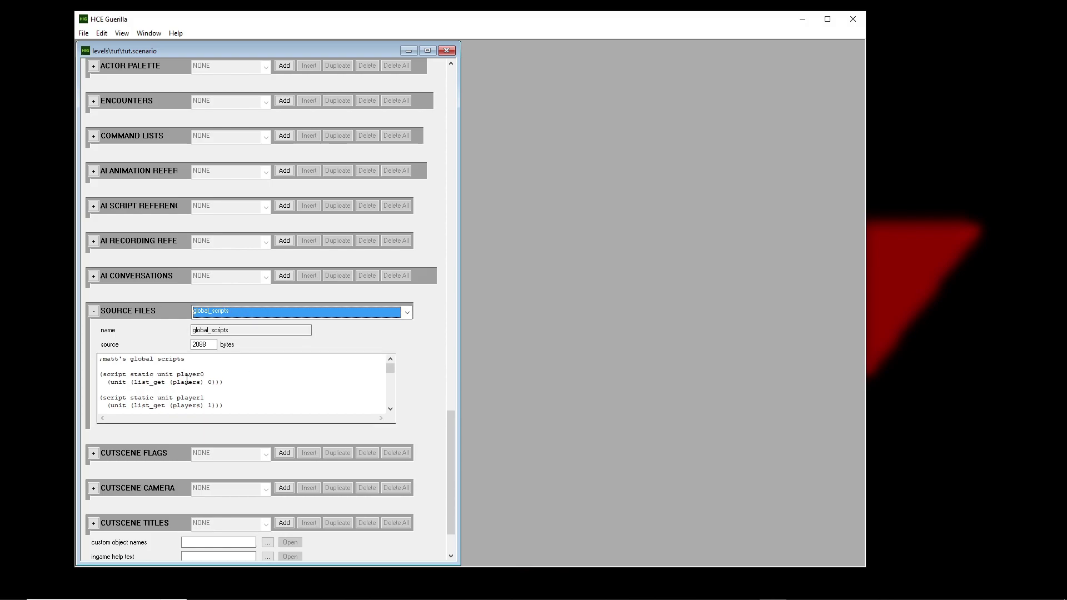
pyautogui.moveTo(233, 383); pyautogui.dragTo(100, 374)
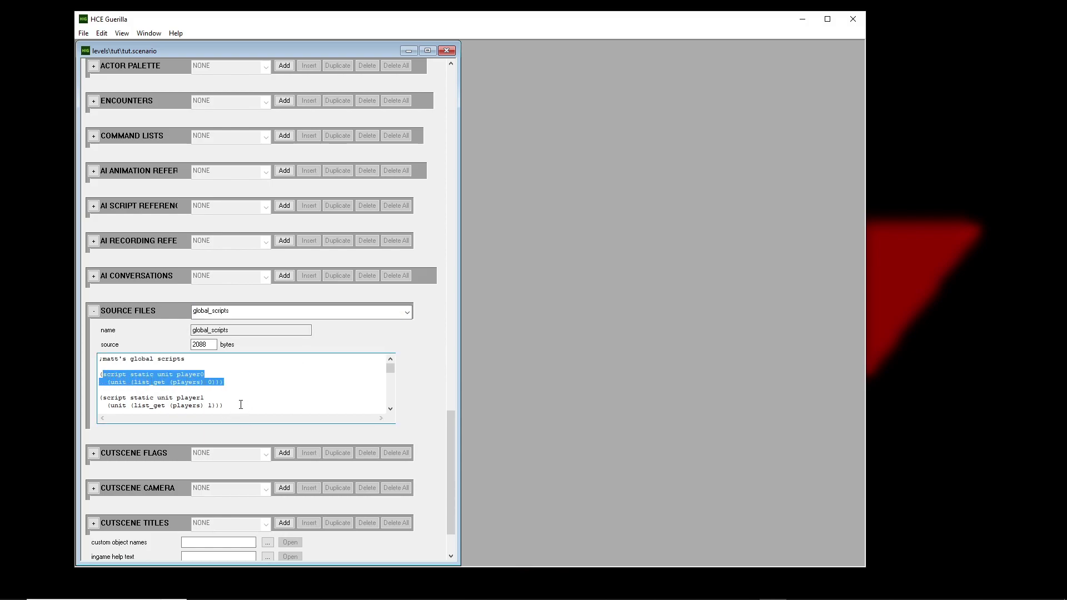
pyautogui.moveTo(241, 407); pyautogui.dragTo(276, 389)
pyautogui.click(390, 409)
pyautogui.click(391, 409)
pyautogui.click(390, 409)
pyautogui.click(391, 409)
pyautogui.click(390, 410)
pyautogui.click(390, 409)
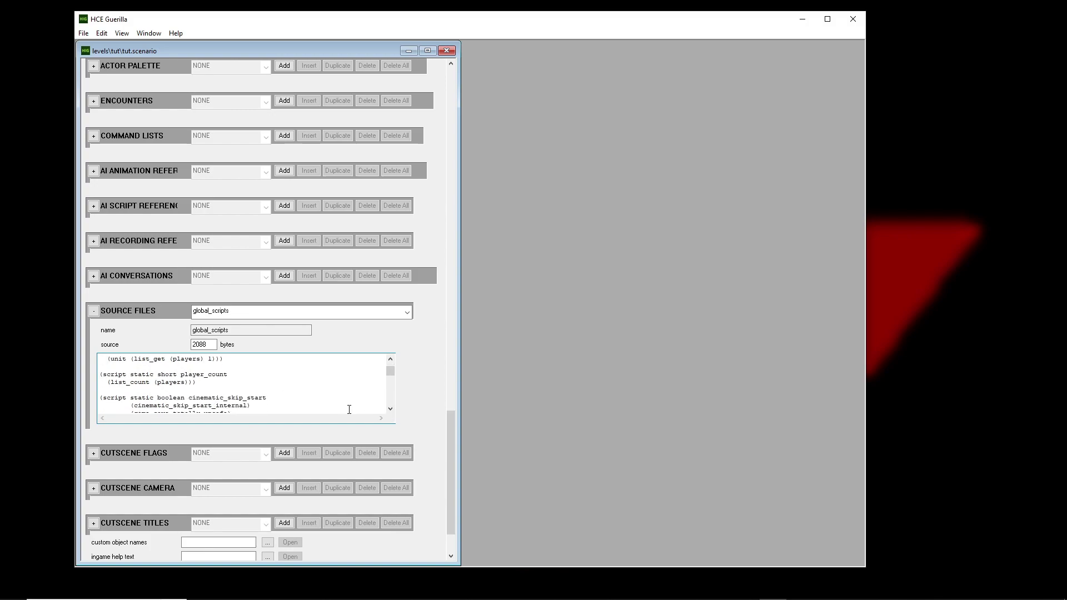
# Finish reviewing the global_scripts lines, then close the tut.scenario tag and Guerilla
pyautogui.moveTo(252, 405); pyautogui.dragTo(141, 393)
pyautogui.click(261, 405)
pyautogui.click(391, 410)
pyautogui.click(391, 410)
pyautogui.click(390, 409)
pyautogui.click(391, 409)
pyautogui.click(391, 409)
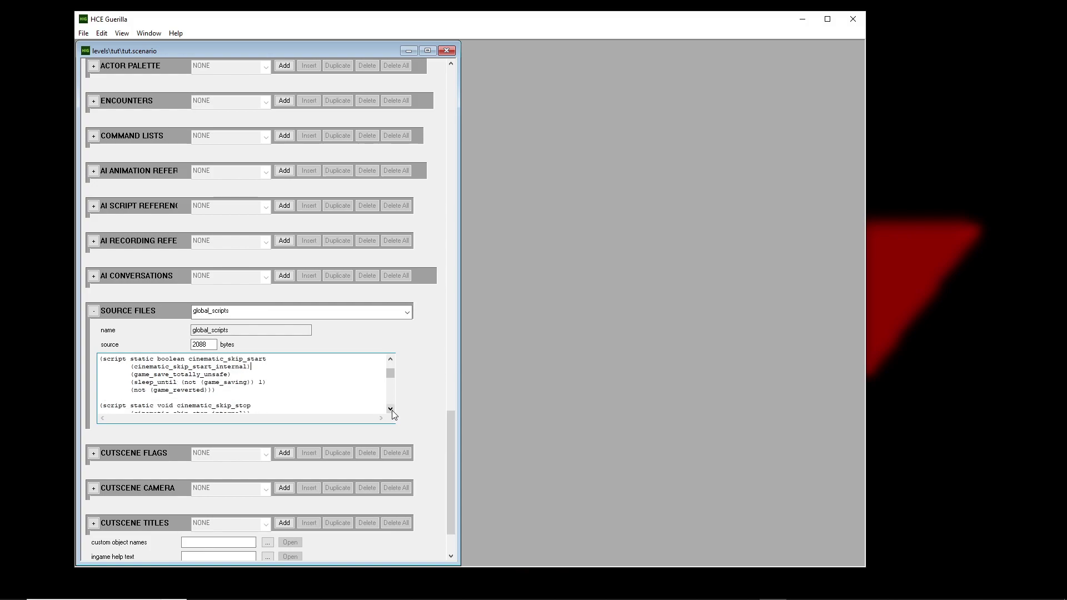
pyautogui.moveTo(392, 372); pyautogui.dragTo(395, 345)
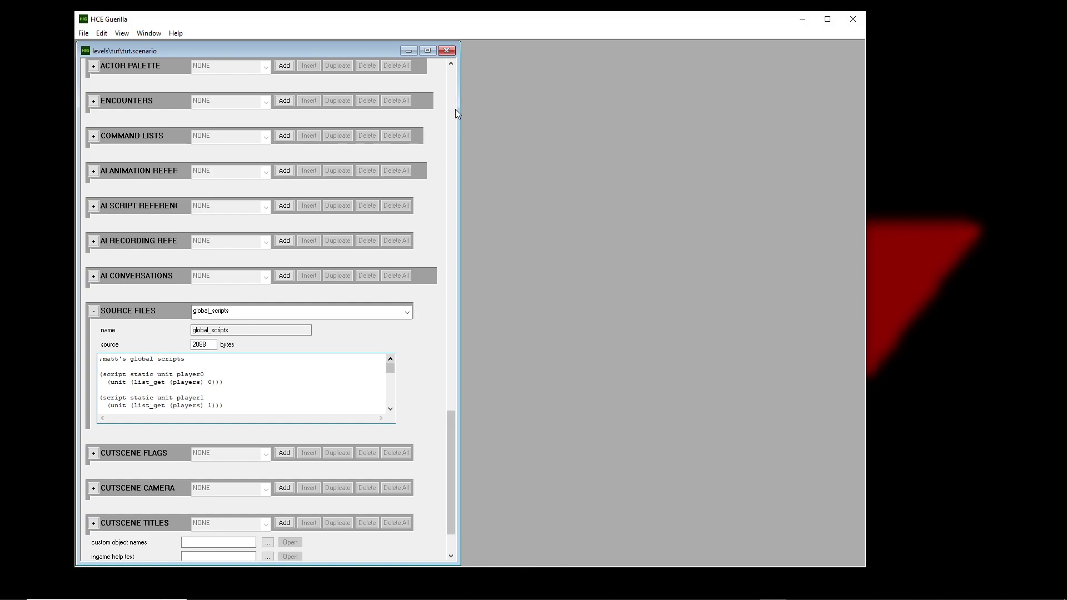
pyautogui.click(446, 50)
pyautogui.click(843, 26)
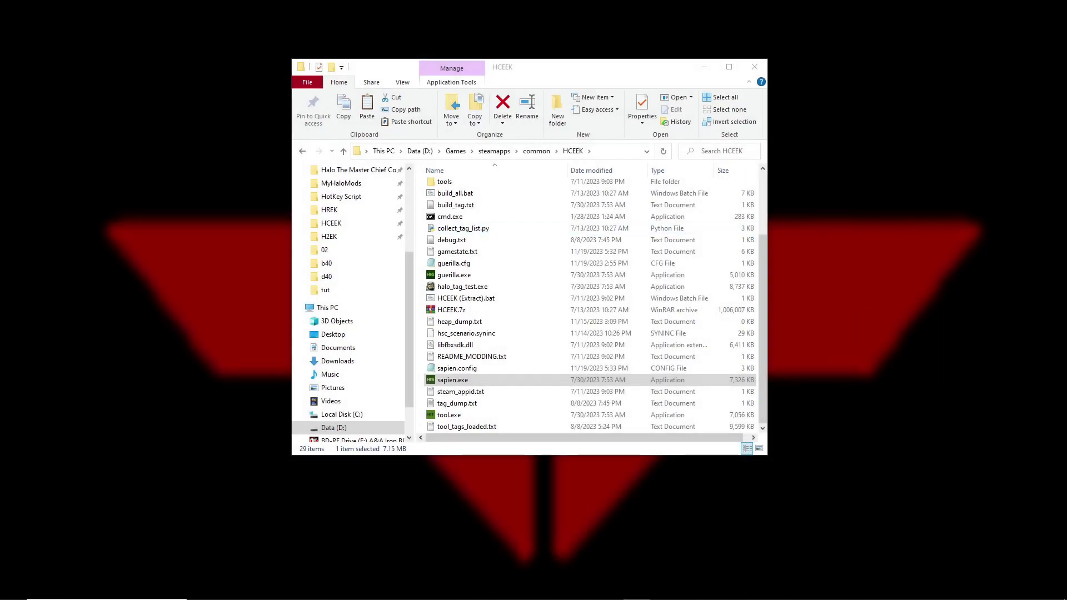
# Launch cmd.exe to get a command prompt in the HCEEK folder
pyautogui.click(464, 209)
pyautogui.click(25, 97)
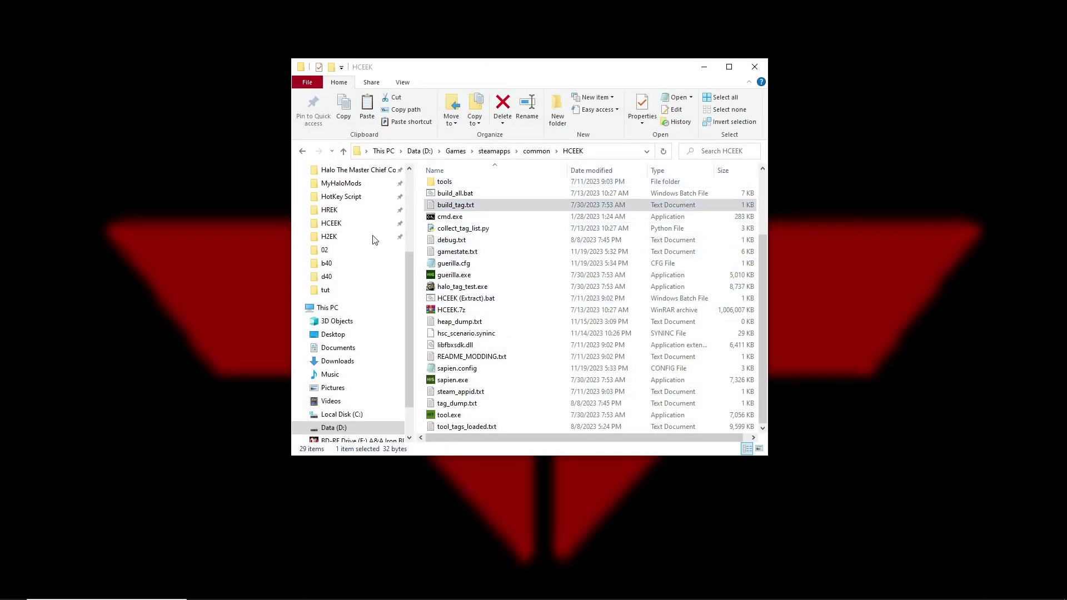
pyautogui.click(465, 218)
pyautogui.doubleClick(465, 219)
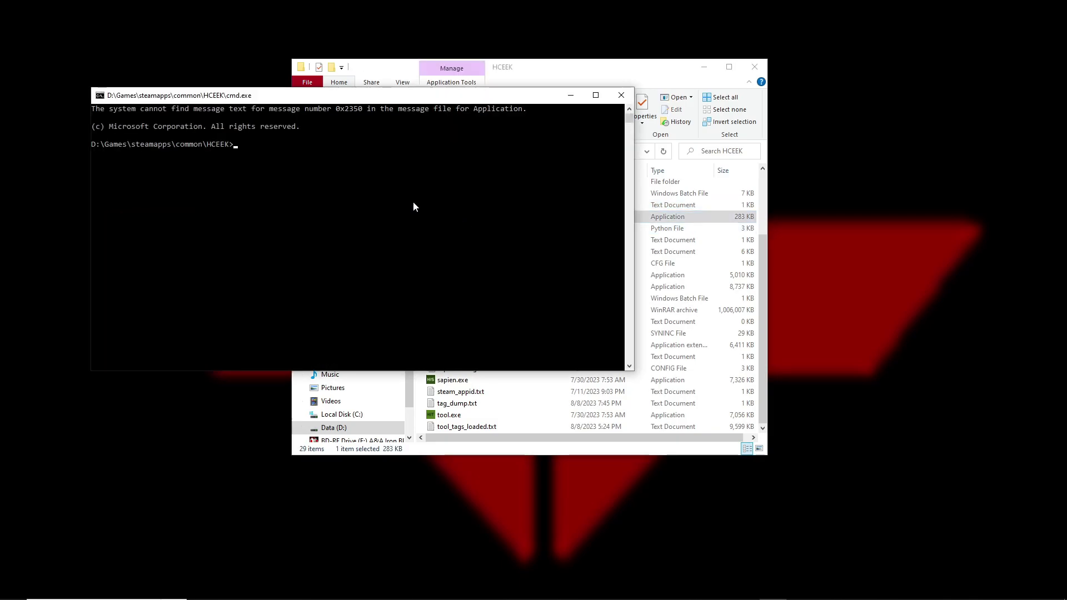
# Run tool build-cache-file levels\tut\tut classic to build tut.map, then minimize the console
pyautogui.write('tool build-cache-file')
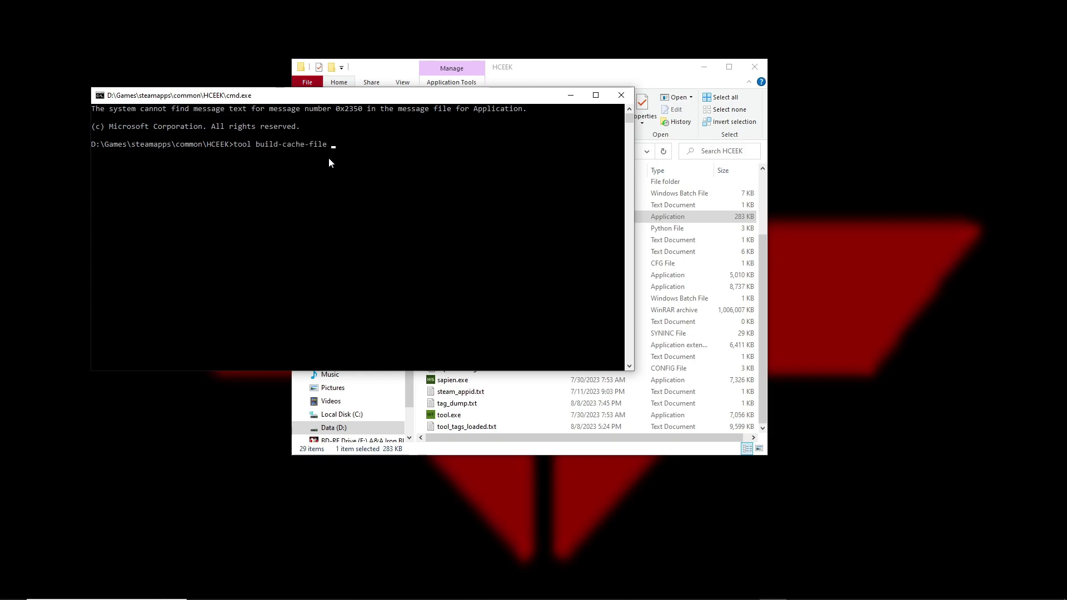
pyautogui.write('levels\\tut\\tut')
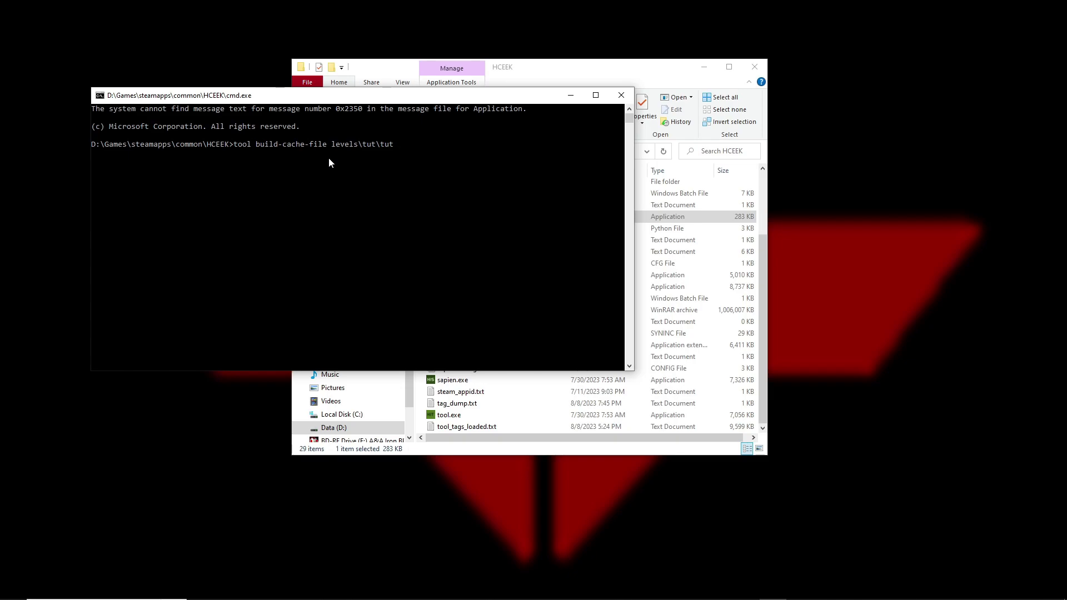
pyautogui.write(' classic')
pyautogui.press('Return')
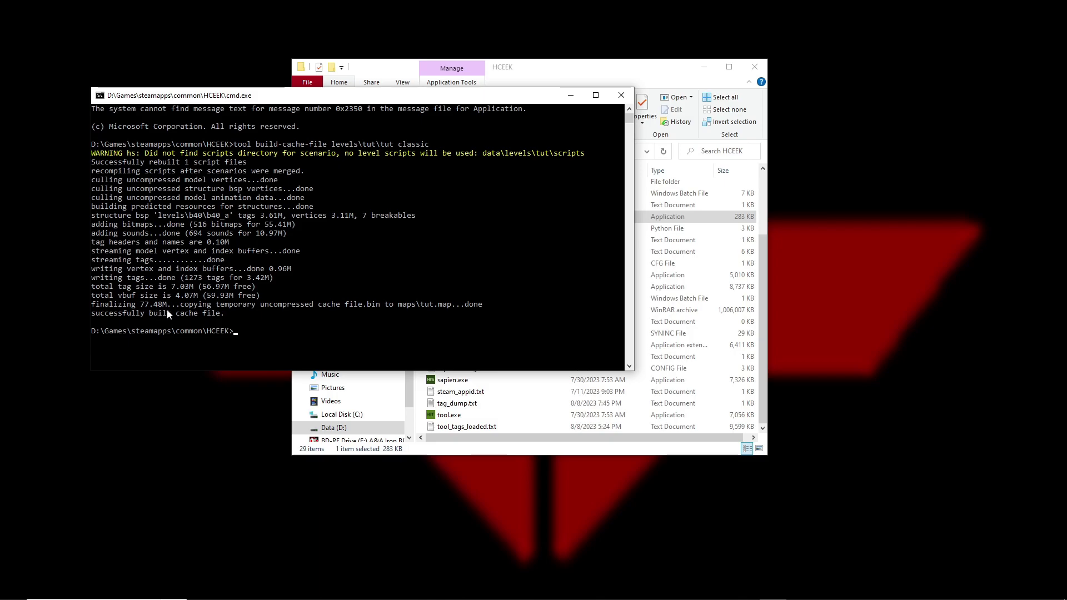
pyautogui.click(570, 99)
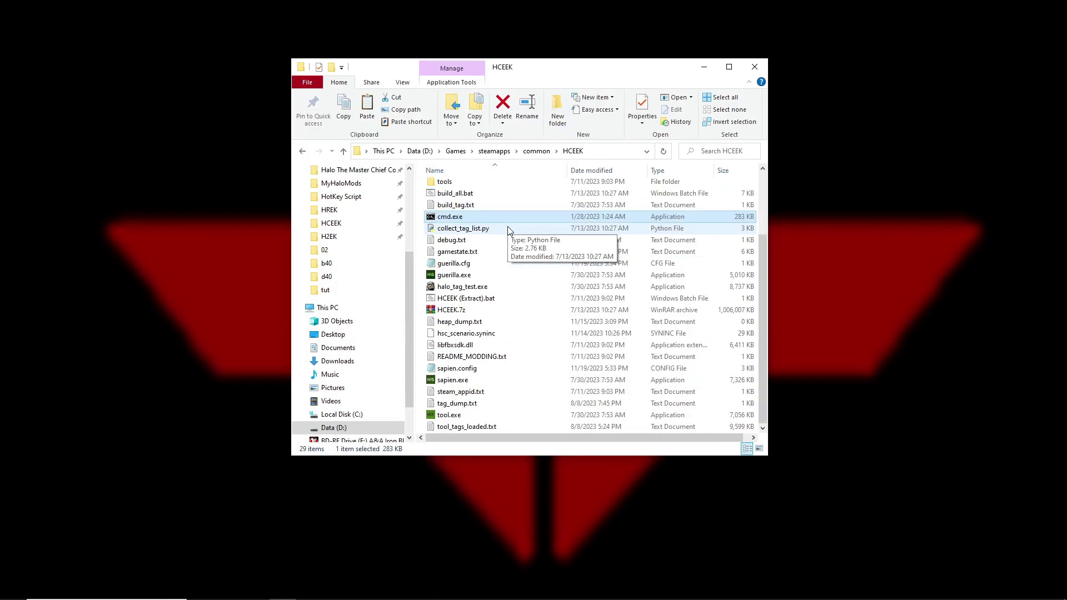
# Confirm tut.map is in HCEEK's maps folder, then go to MyHaloMods via Quick access
pyautogui.scroll(3, 508, 230)
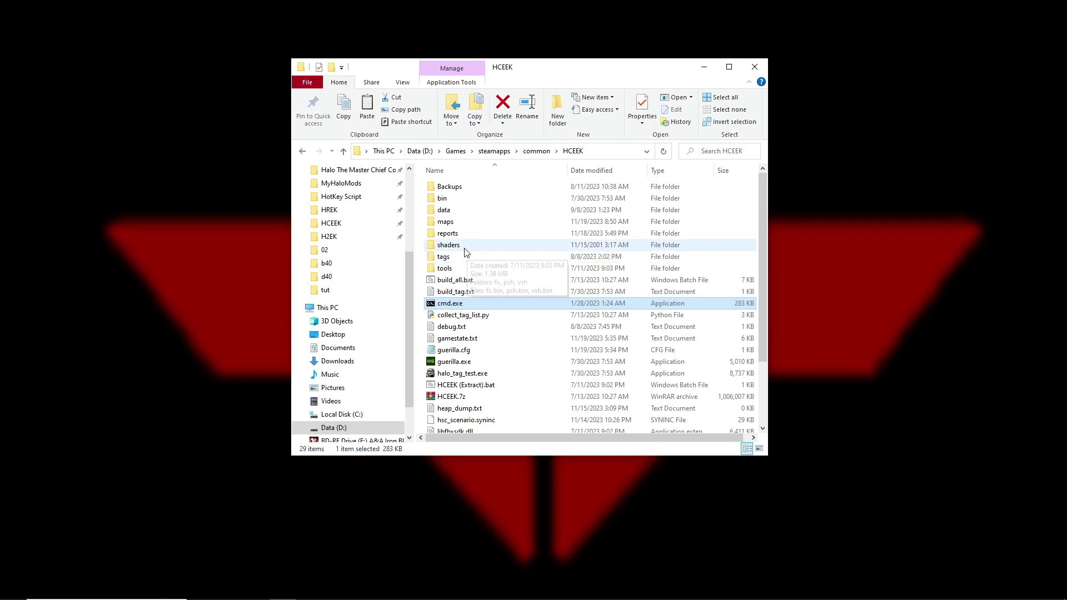
pyautogui.doubleClick(458, 222)
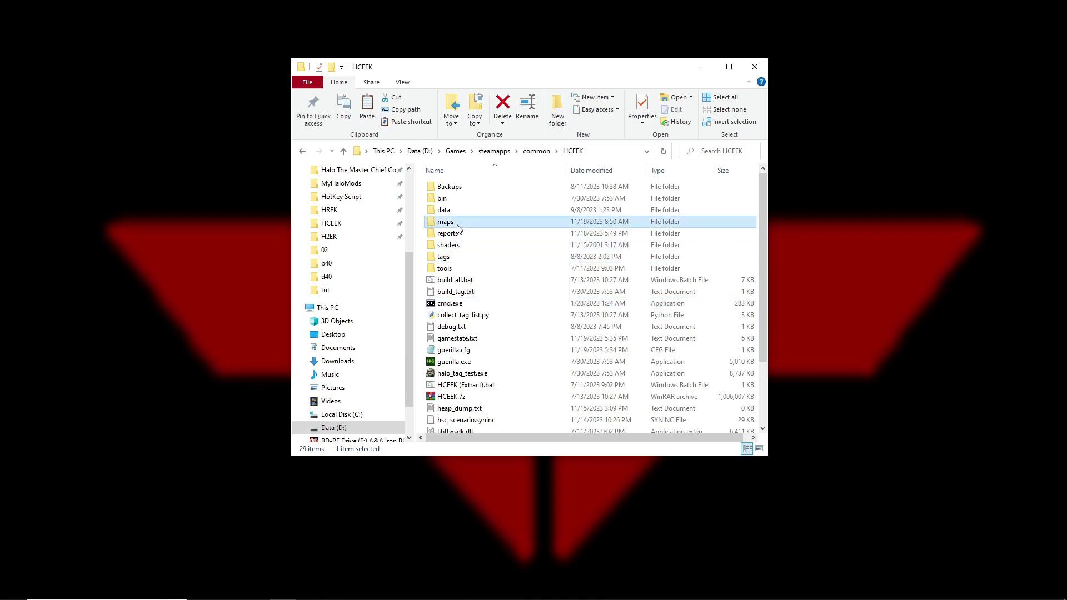
pyautogui.click(462, 188)
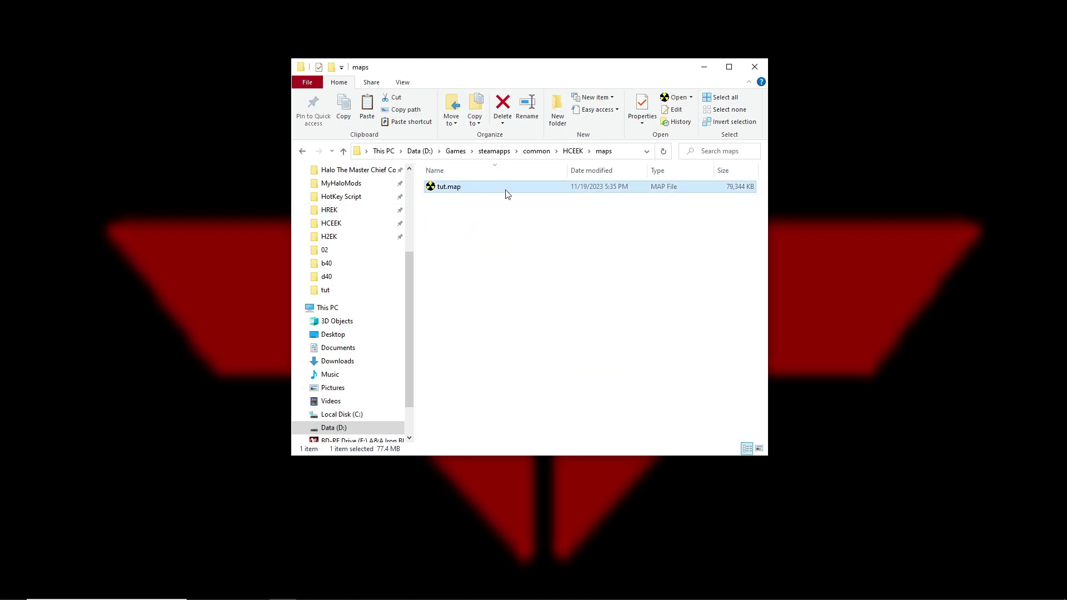
pyautogui.click(513, 230)
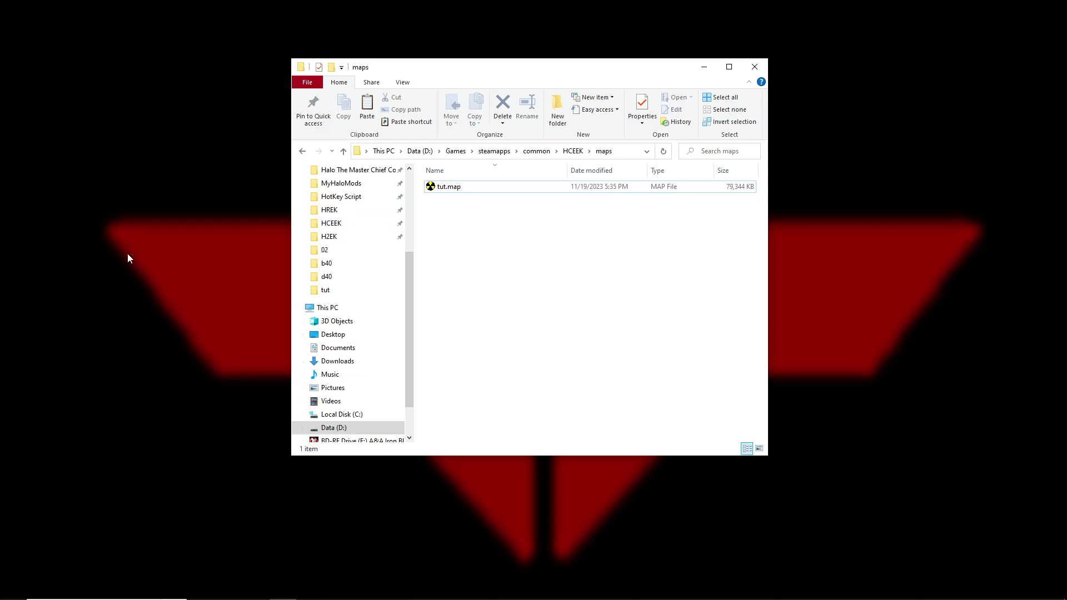
pyautogui.moveTo(410, 311); pyautogui.dragTo(421, 257)
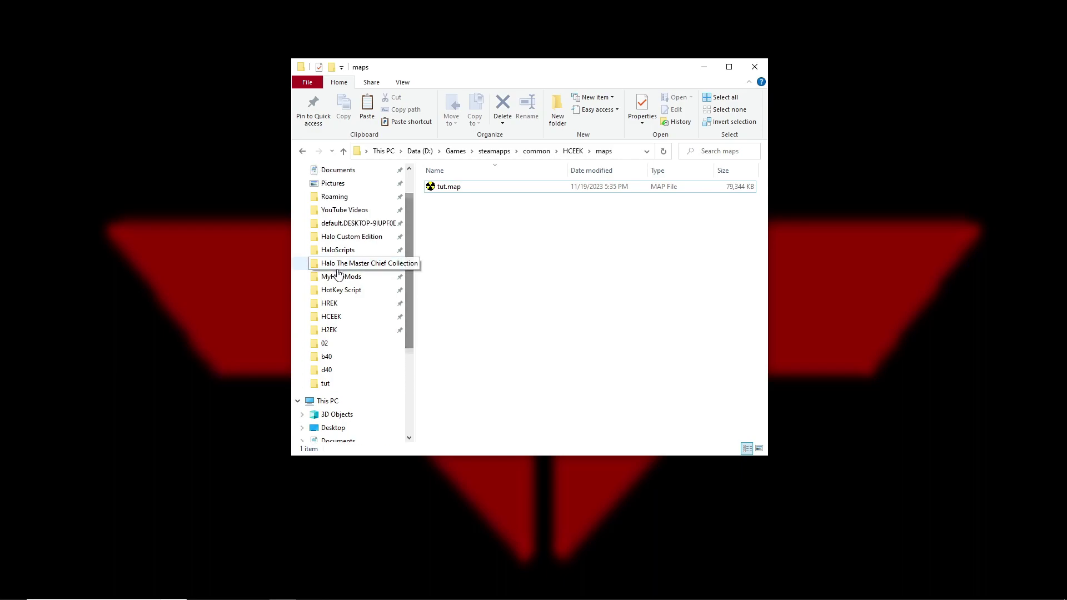
pyautogui.click(341, 276)
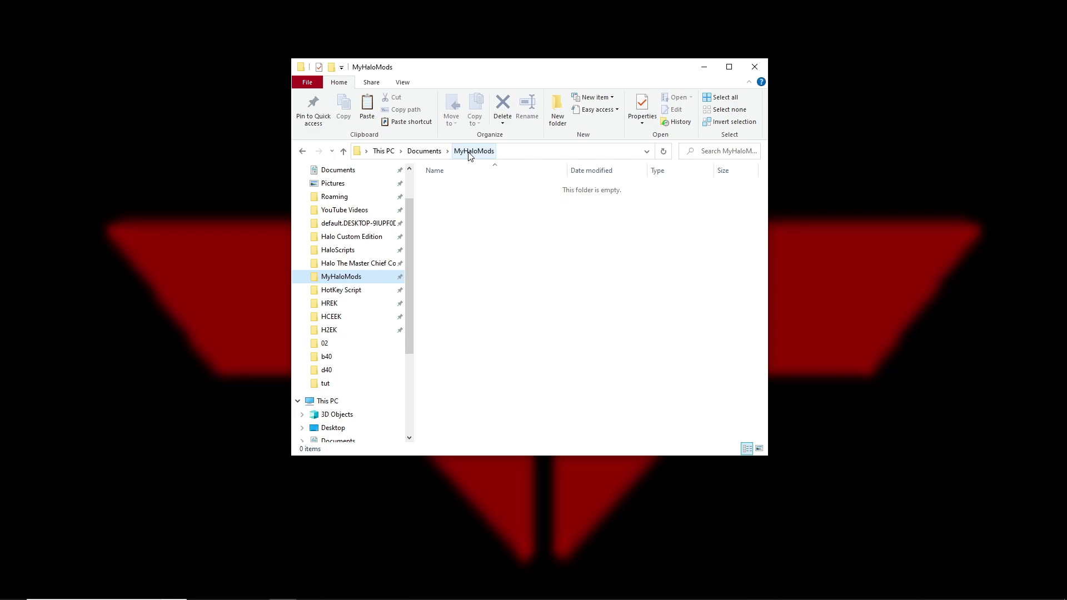
# Create a new folder named 'tut' in MyHaloMods and select it
pyautogui.rightClick(487, 228)
pyautogui.moveTo(523, 398)
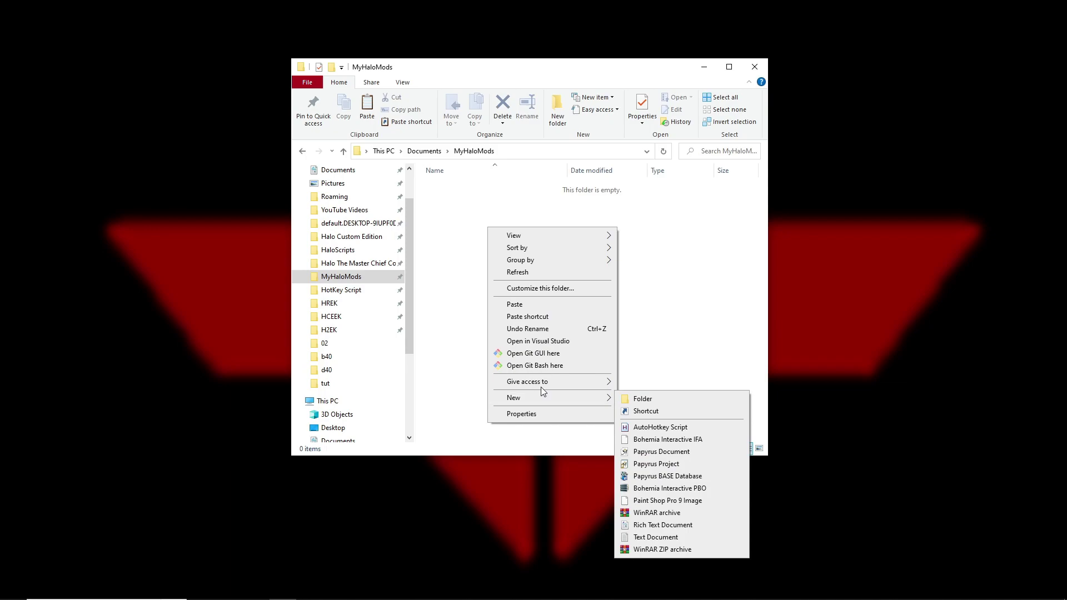
pyautogui.click(639, 399)
pyautogui.write('tut')
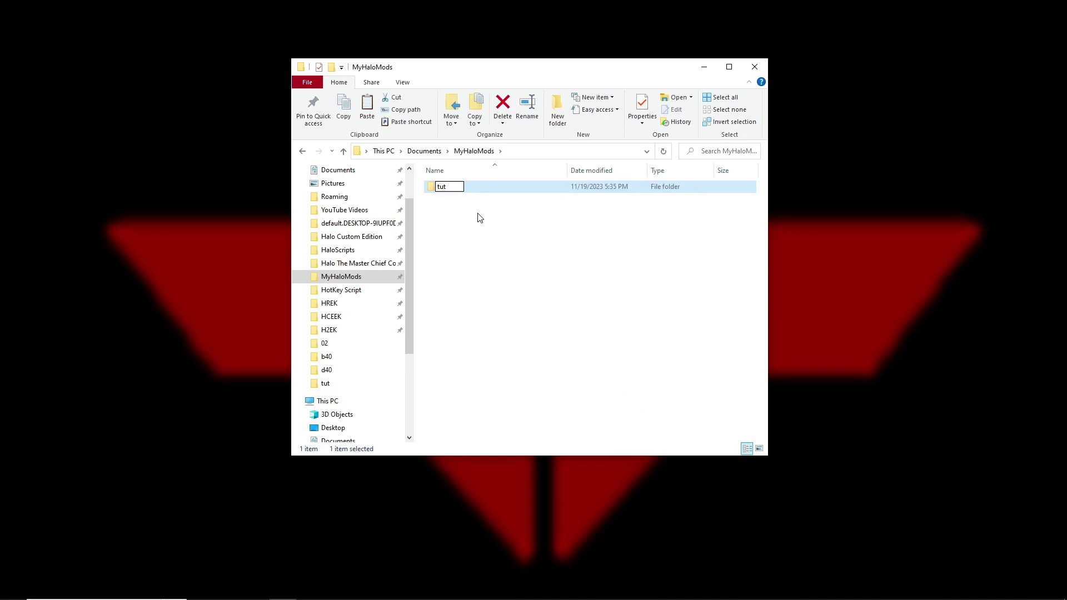
pyautogui.click(461, 187)
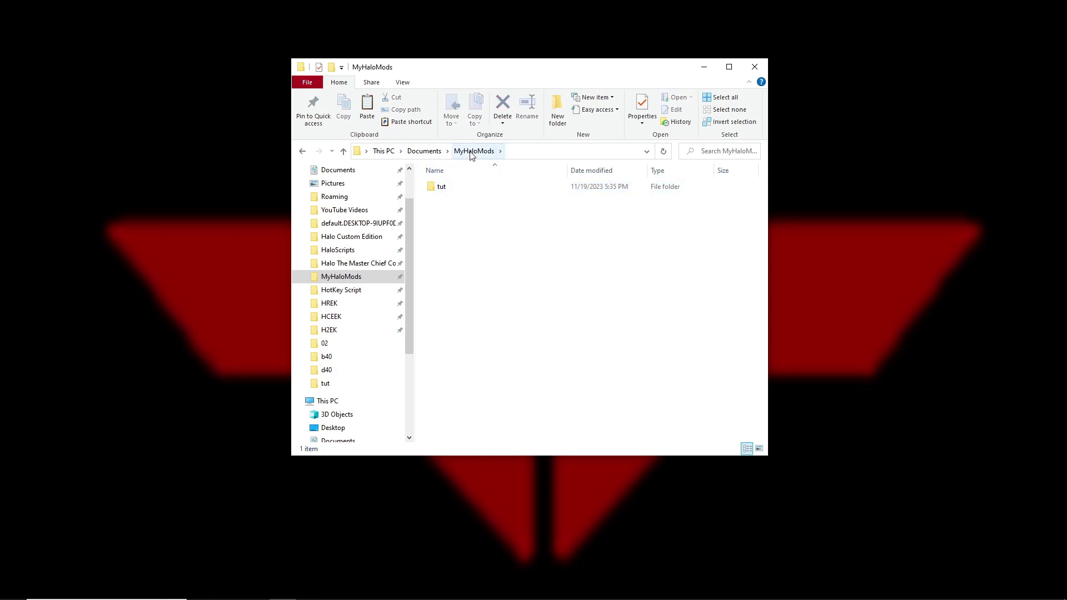
pyautogui.click(439, 189)
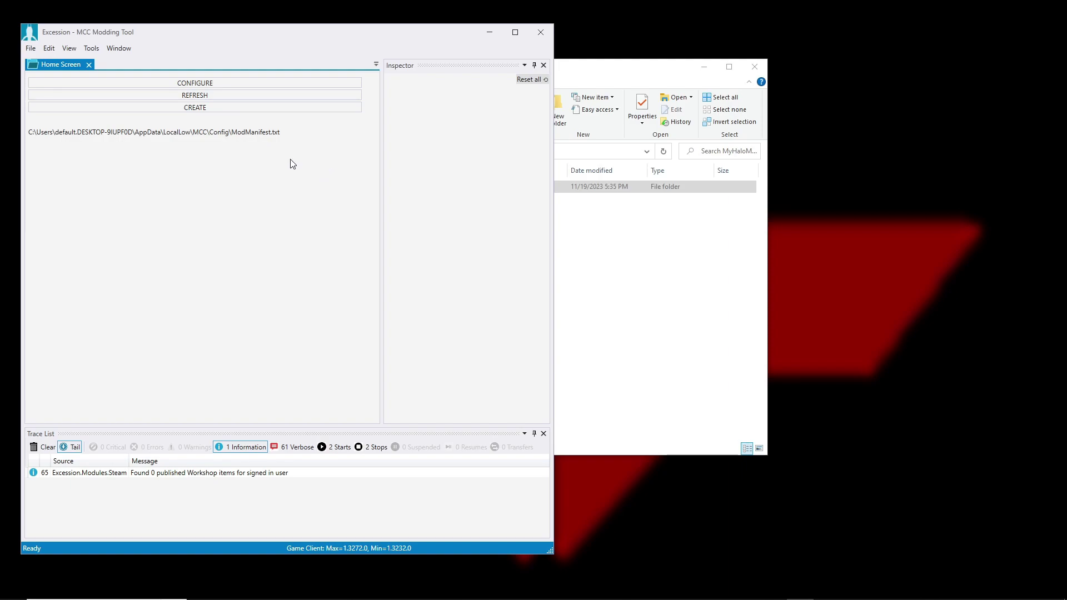
# In Configure, browse the first mod folder path to Documents\MyHaloMods, then return home and refresh
pyautogui.moveTo(298, 32); pyautogui.dragTo(336, 28)
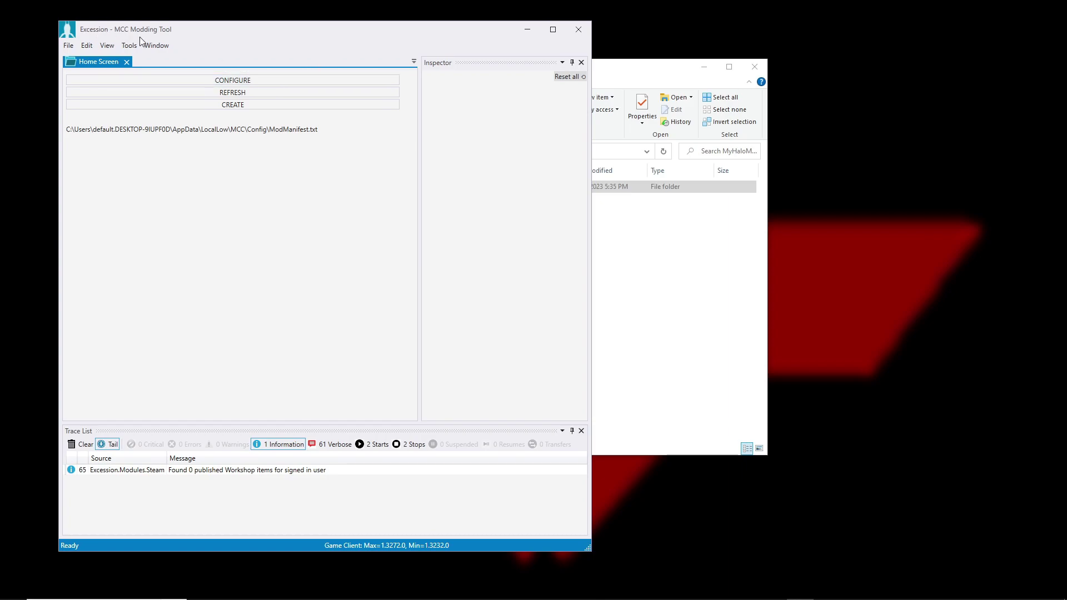
pyautogui.click(248, 82)
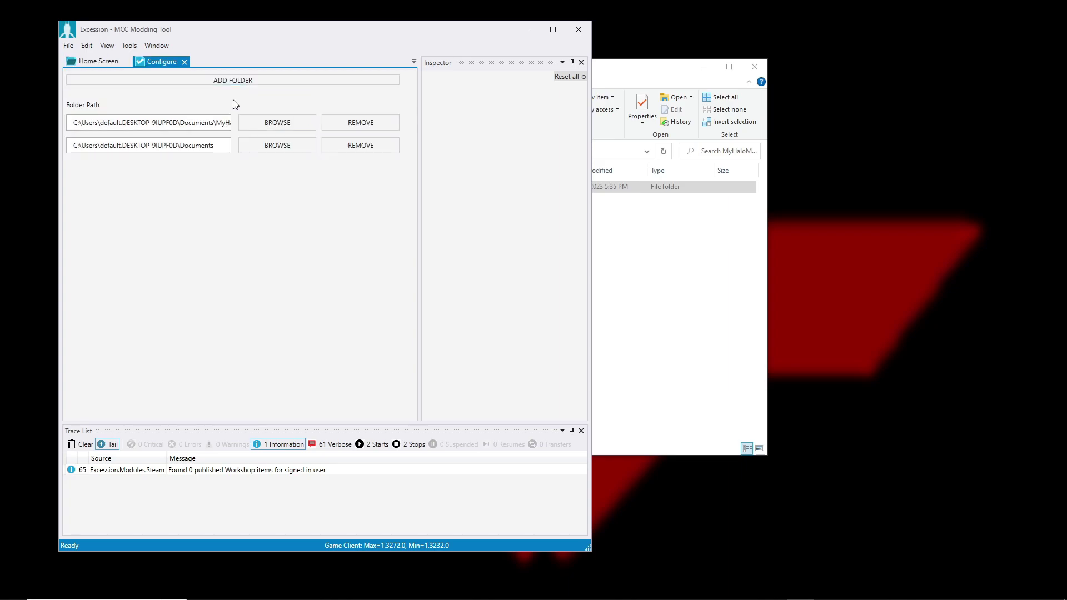
pyautogui.moveTo(191, 126); pyautogui.dragTo(226, 124)
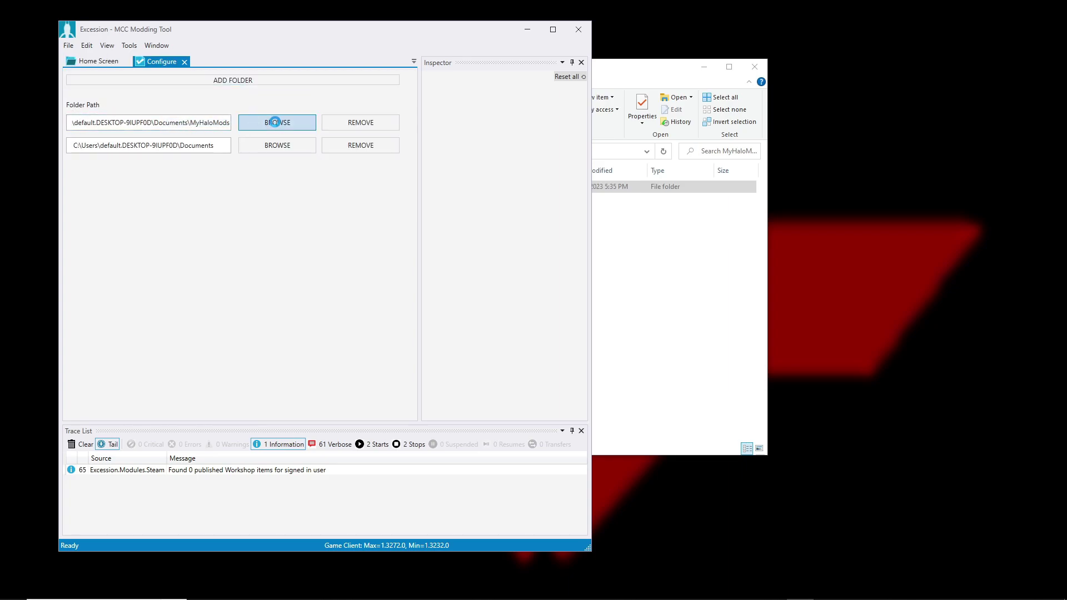
pyautogui.click(275, 122)
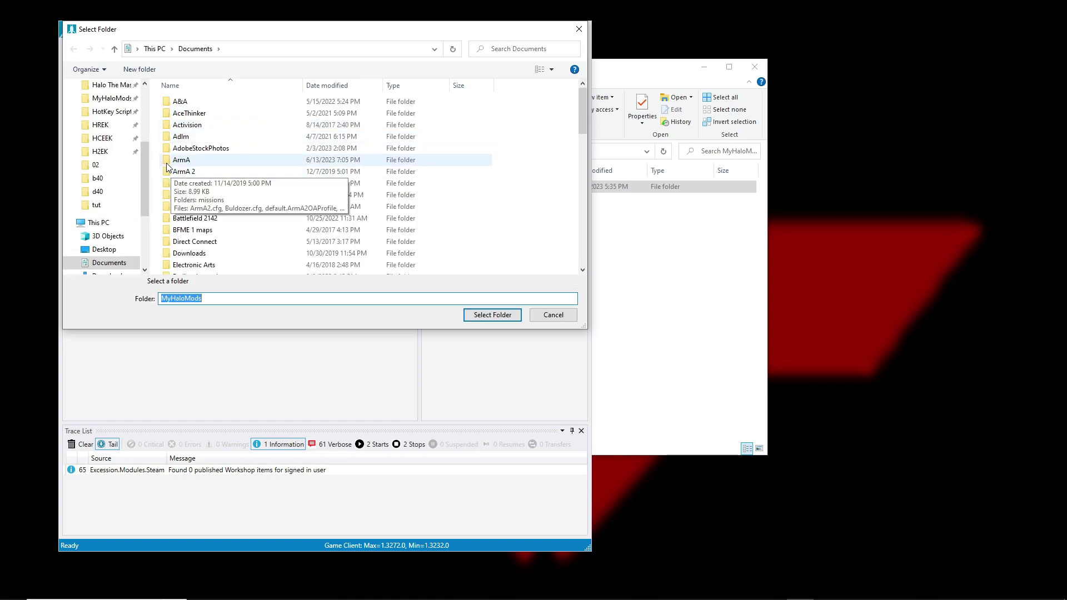
pyautogui.moveTo(145, 176); pyautogui.dragTo(144, 188)
pyautogui.click(113, 237)
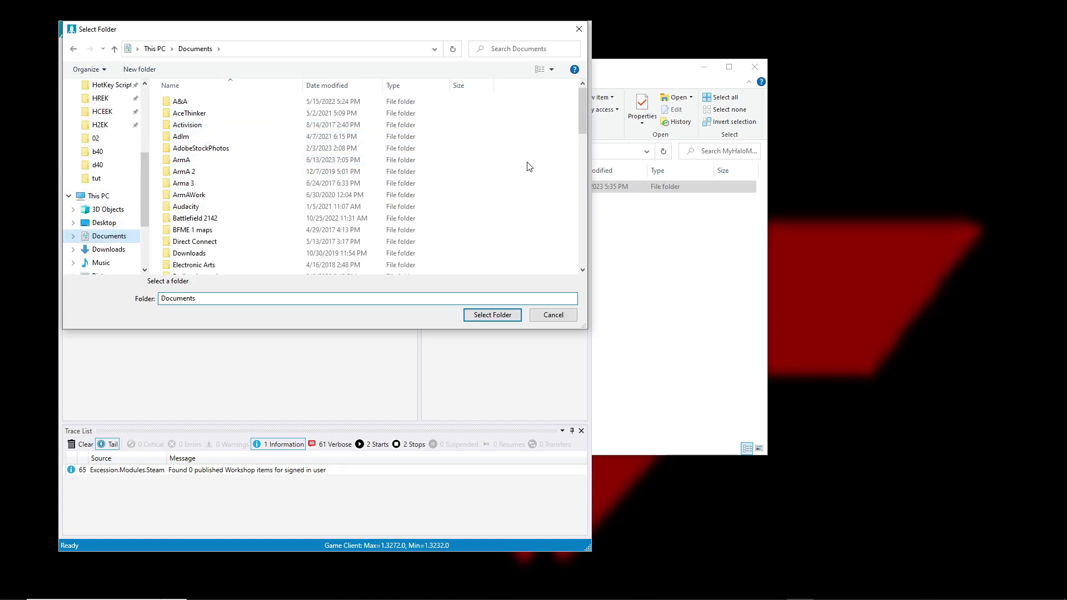
pyautogui.moveTo(581, 112); pyautogui.dragTo(577, 210)
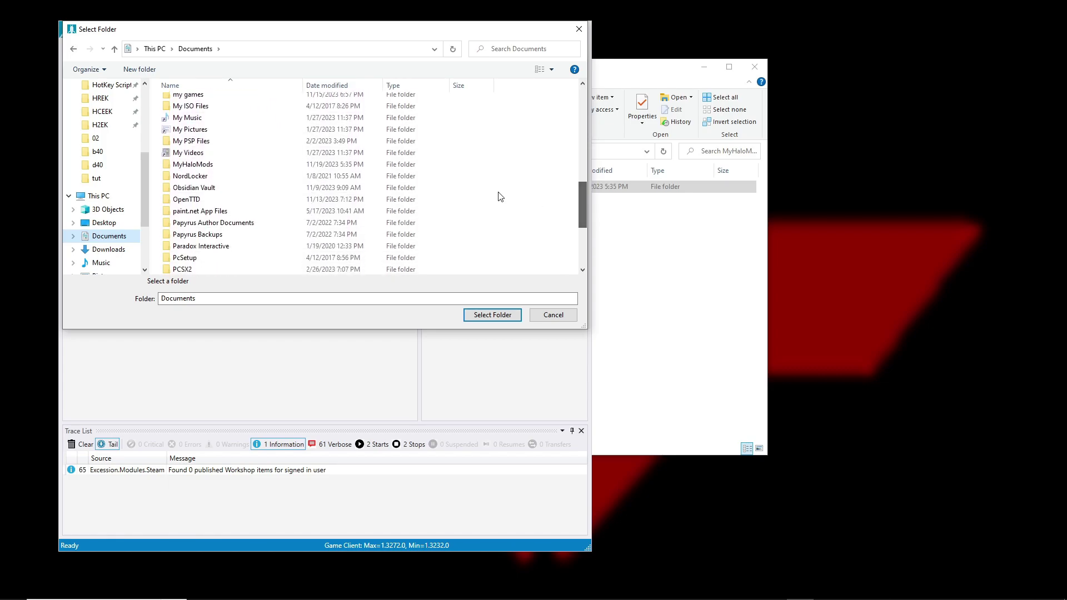
pyautogui.click(200, 166)
pyautogui.click(497, 313)
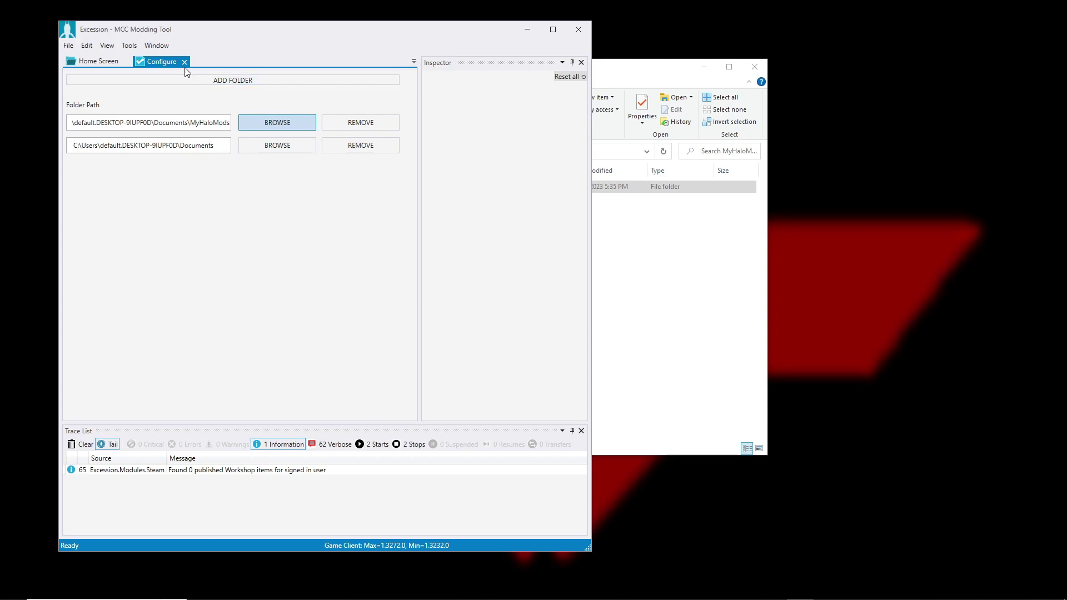
pyautogui.click(182, 61)
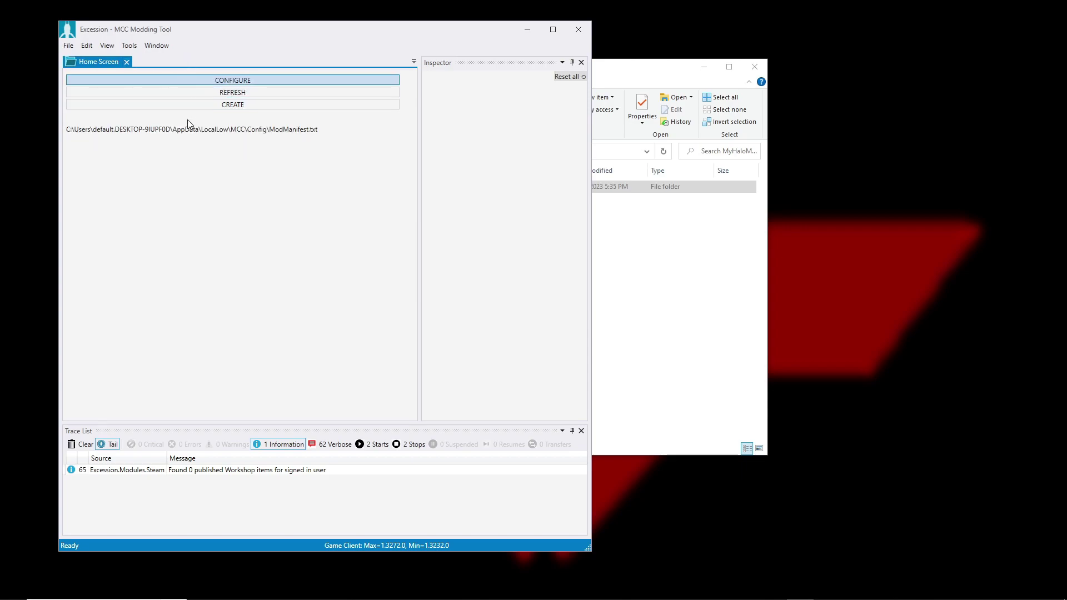
pyautogui.click(228, 92)
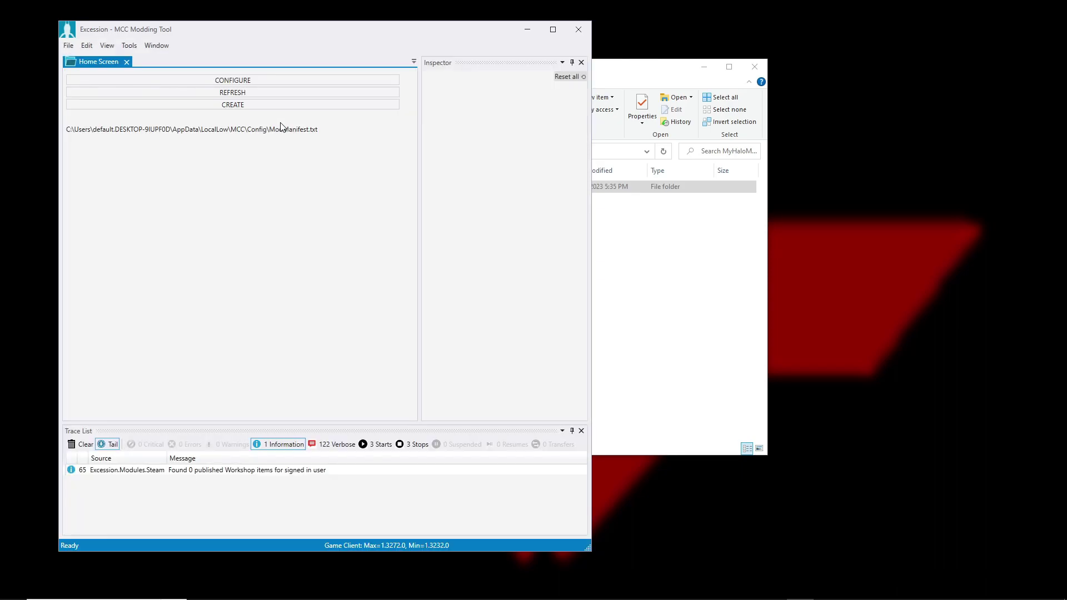
# Create a new mod with its folder set to Documents\MyHaloMods\tut
pyautogui.click(226, 105)
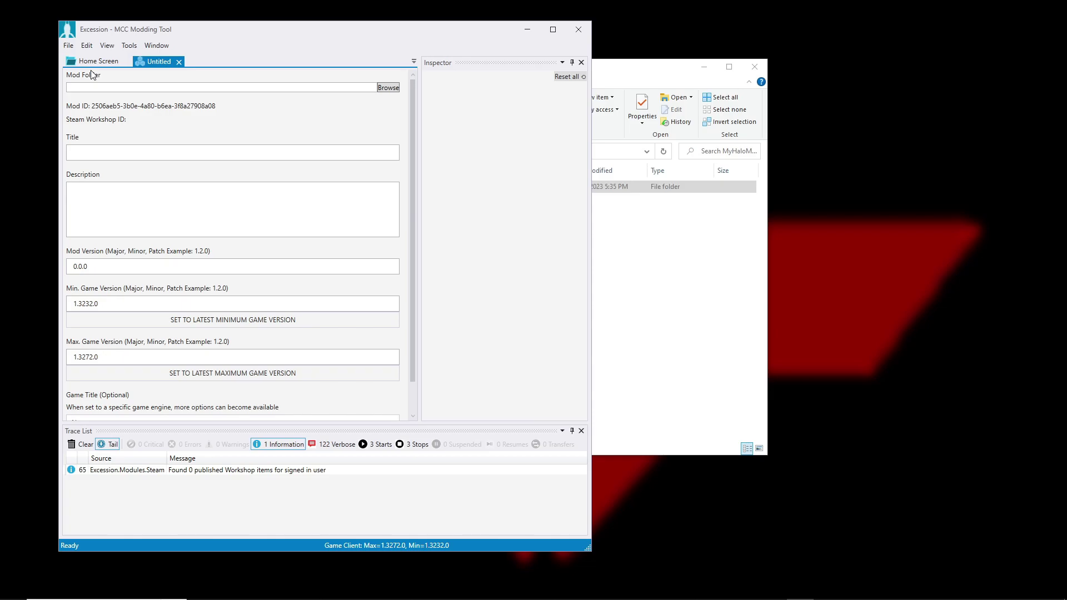
pyautogui.click(387, 88)
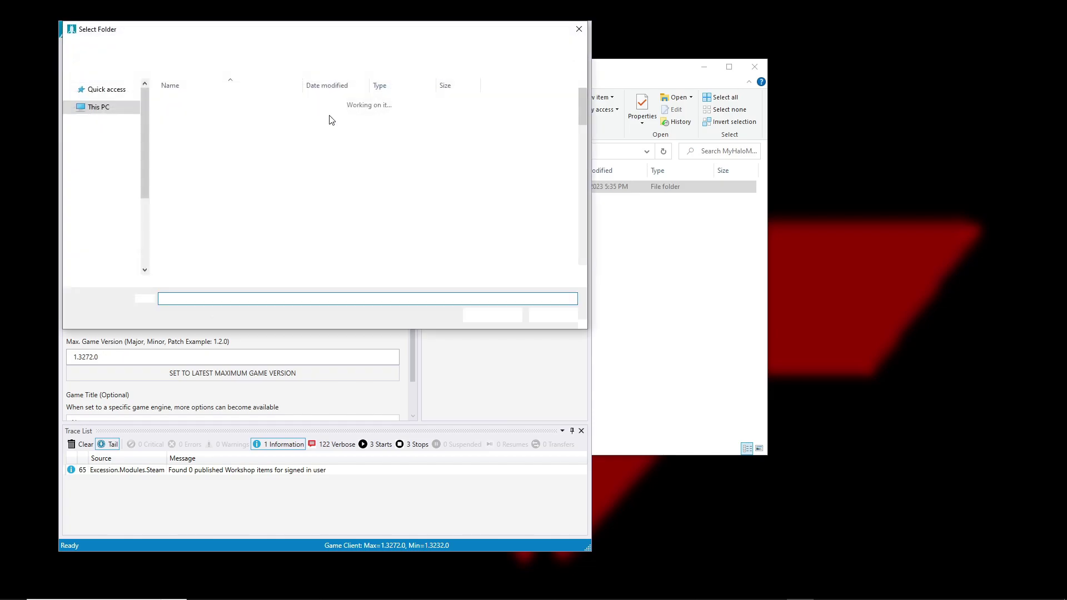
pyautogui.moveTo(582, 119); pyautogui.dragTo(579, 219)
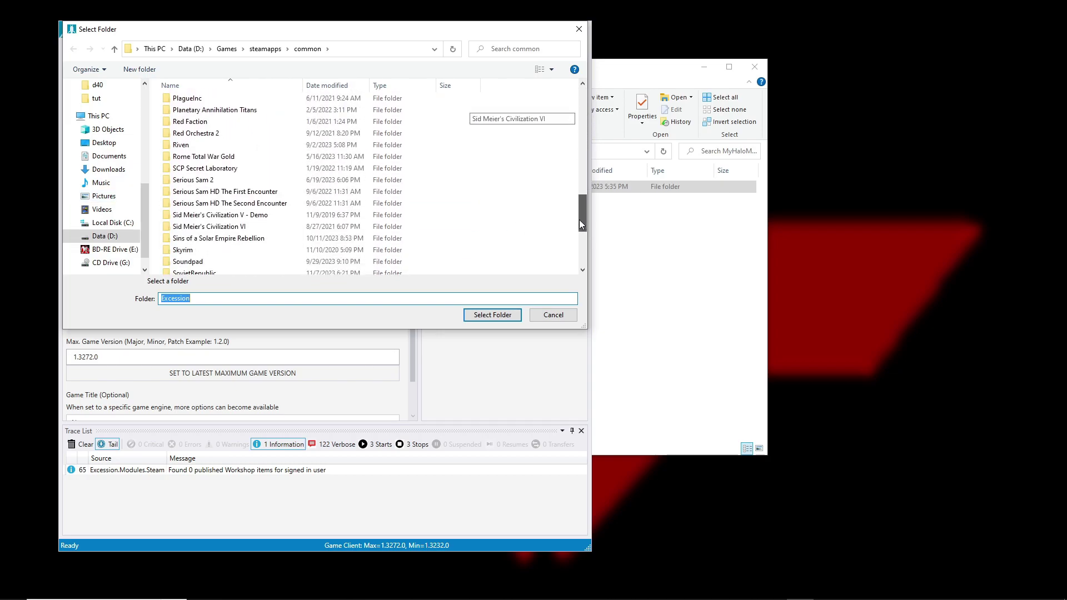
pyautogui.click(109, 156)
pyautogui.moveTo(109, 156); pyautogui.dragTo(146, 144)
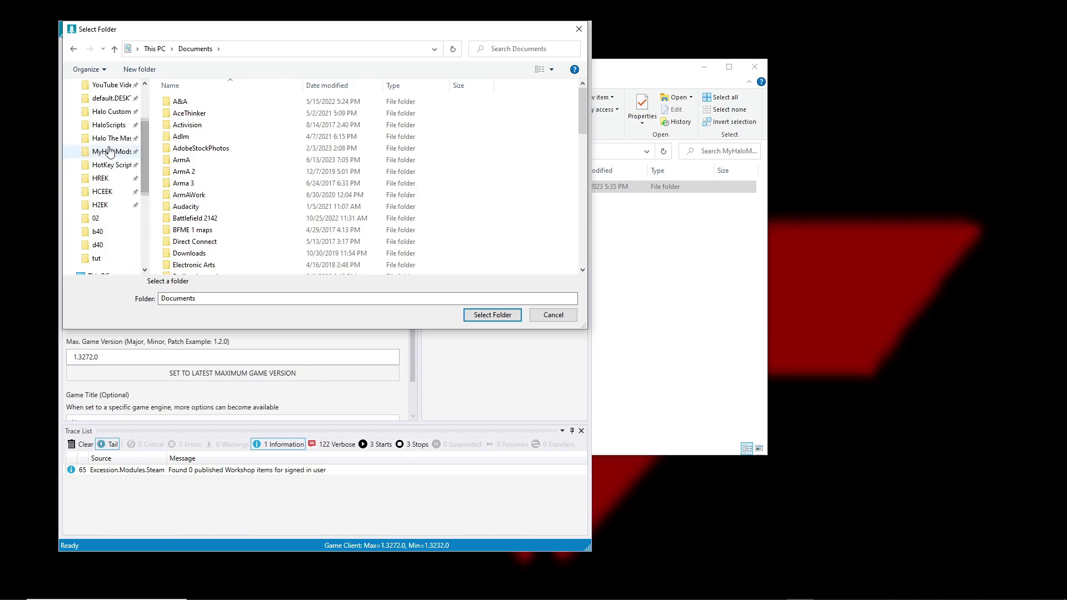
pyautogui.click(111, 151)
pyautogui.click(198, 103)
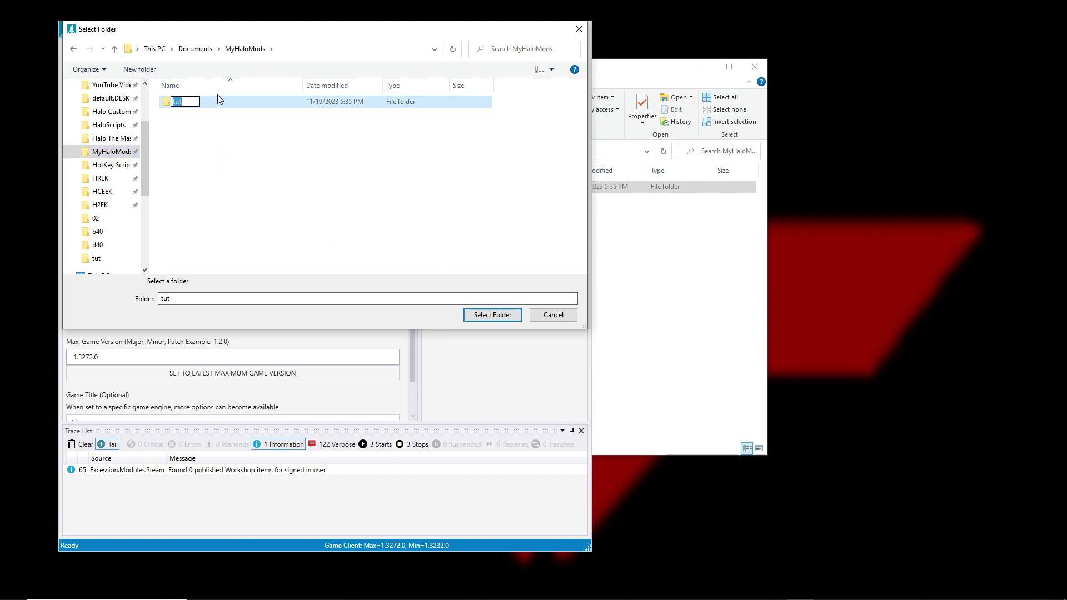
pyautogui.doubleClick(218, 101)
pyautogui.click(493, 315)
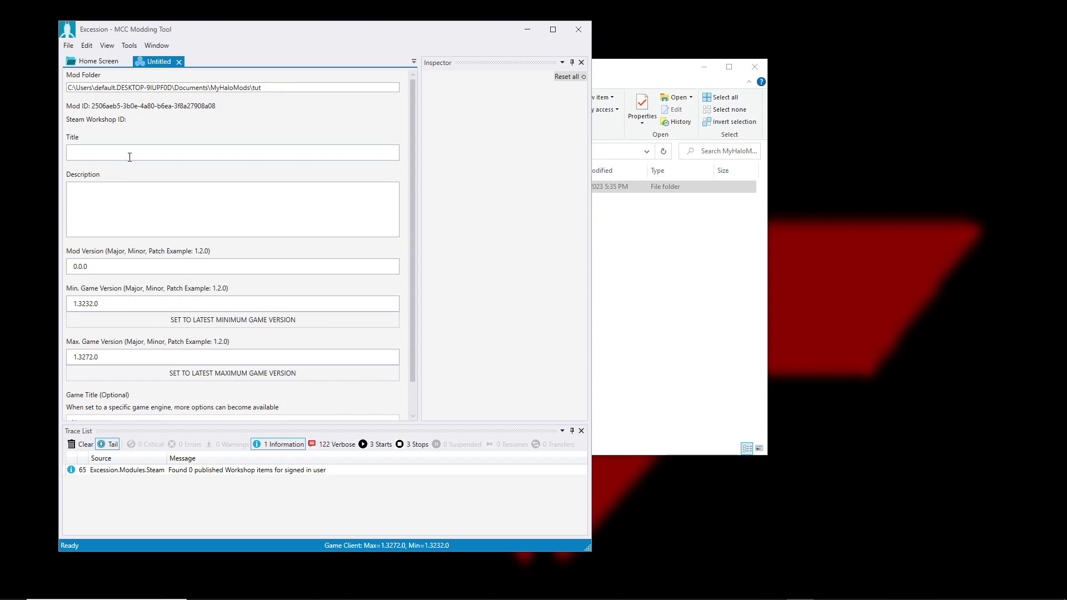
# Enter 'tut' as the mod's title and description and set the game title to Halo: CE
pyautogui.click(138, 190)
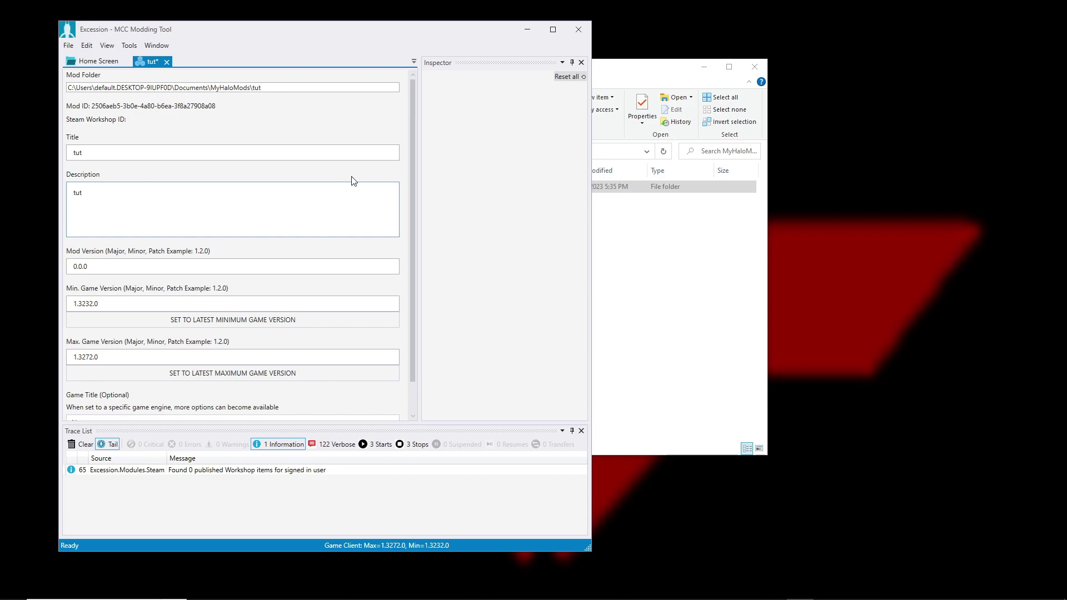
pyautogui.moveTo(414, 155); pyautogui.dragTo(416, 198)
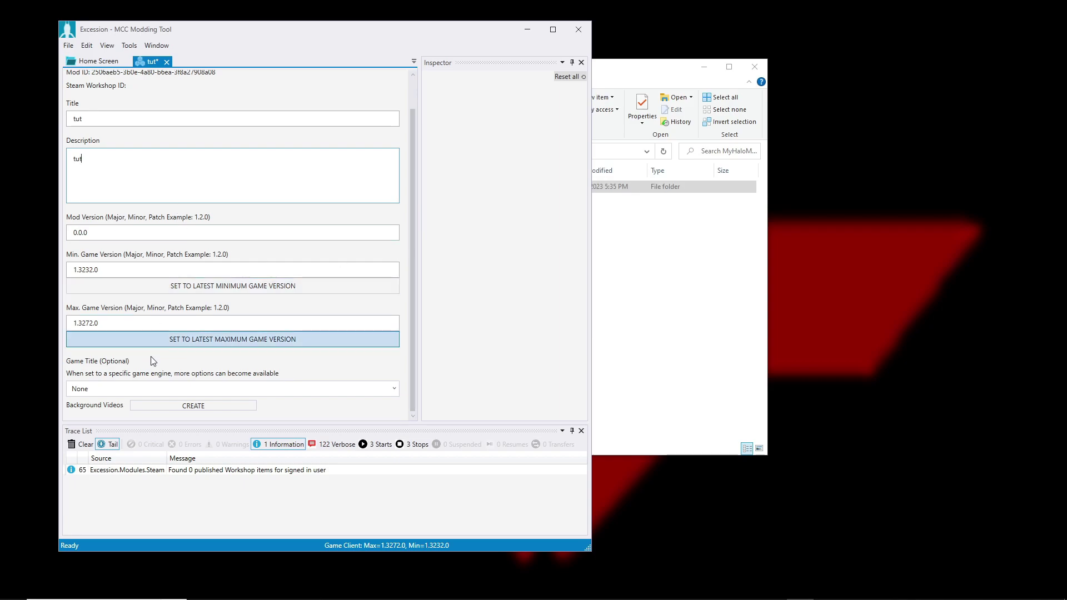
pyautogui.click(94, 391)
pyautogui.click(106, 416)
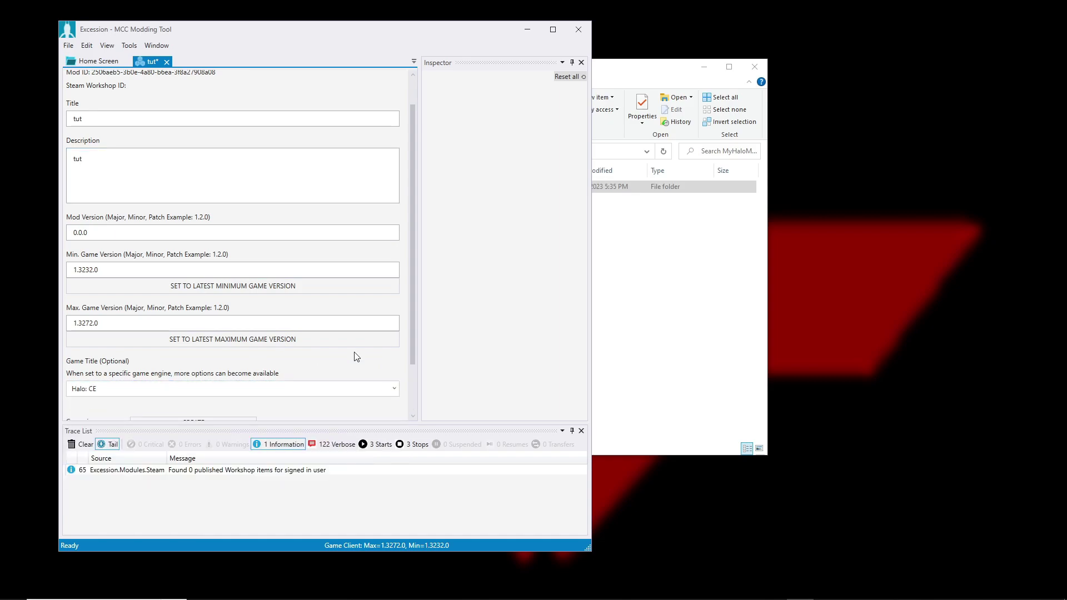